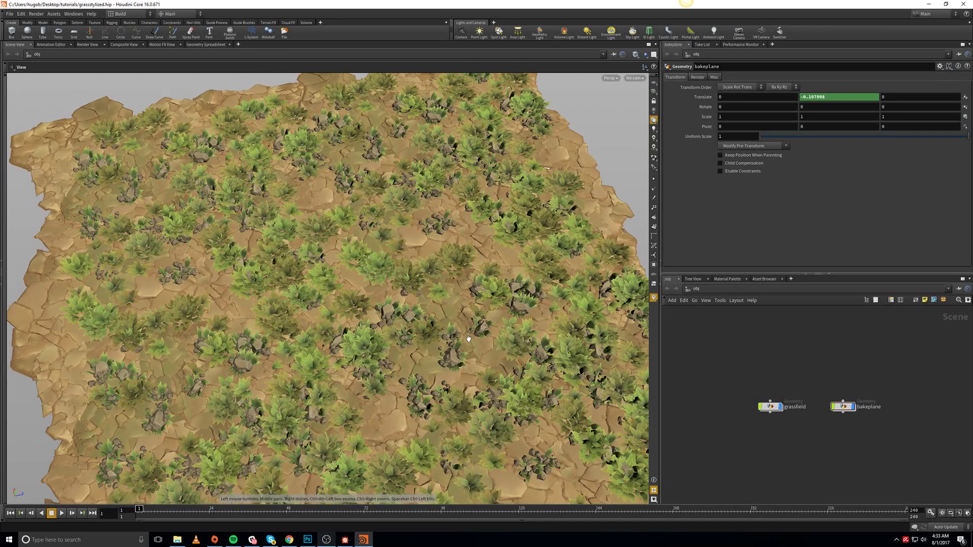
Examine the finished grass field up close and from above, with and without the wireframe overlay
{"action": "right_click_drag", "start_coordinate": [466, 339], "coordinate": [441, 263]}
{"action": "left_click_drag", "start_coordinate": [441, 264], "coordinate": [420, 358]}
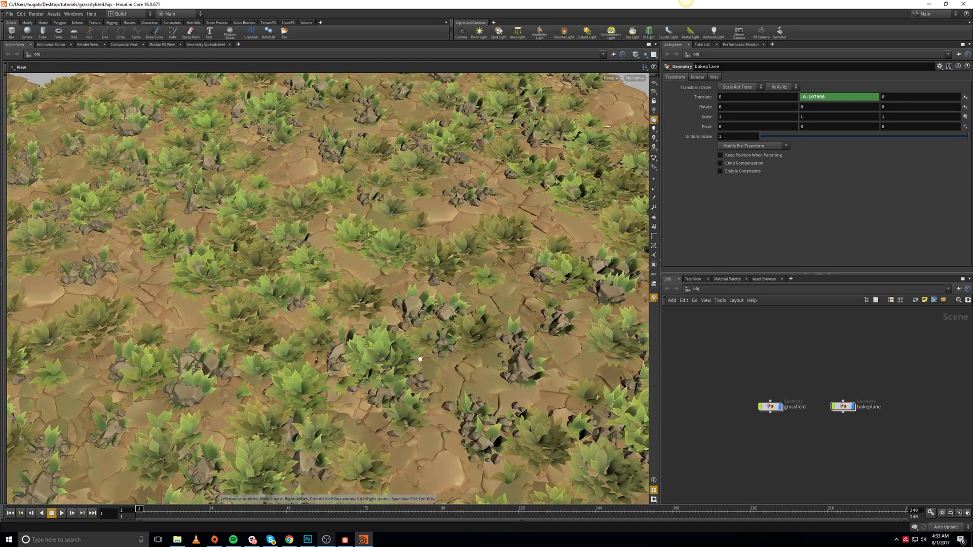
{"action": "mouse_move", "coordinate": [420, 359]}
{"action": "right_mouse_down"}
{"action": "mouse_move", "coordinate": [385, 270]}
{"action": "mouse_move", "coordinate": [428, 321]}
{"action": "mouse_move", "coordinate": [415, 265]}
{"action": "right_mouse_up"}
{"action": "key", "text": "shift+w"}
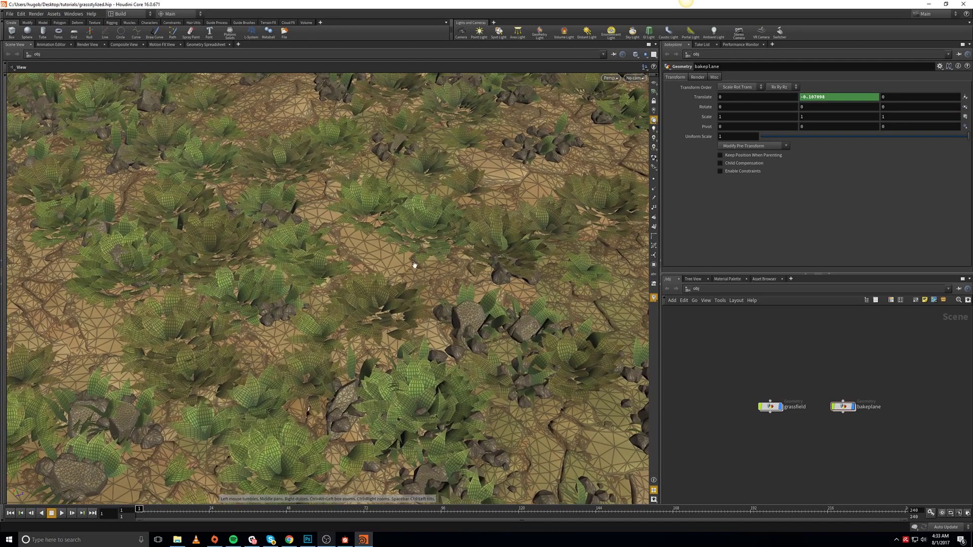
{"action": "left_click_drag", "start_coordinate": [414, 265], "coordinate": [374, 287]}
{"action": "right_click_drag", "start_coordinate": [374, 288], "coordinate": [383, 240]}
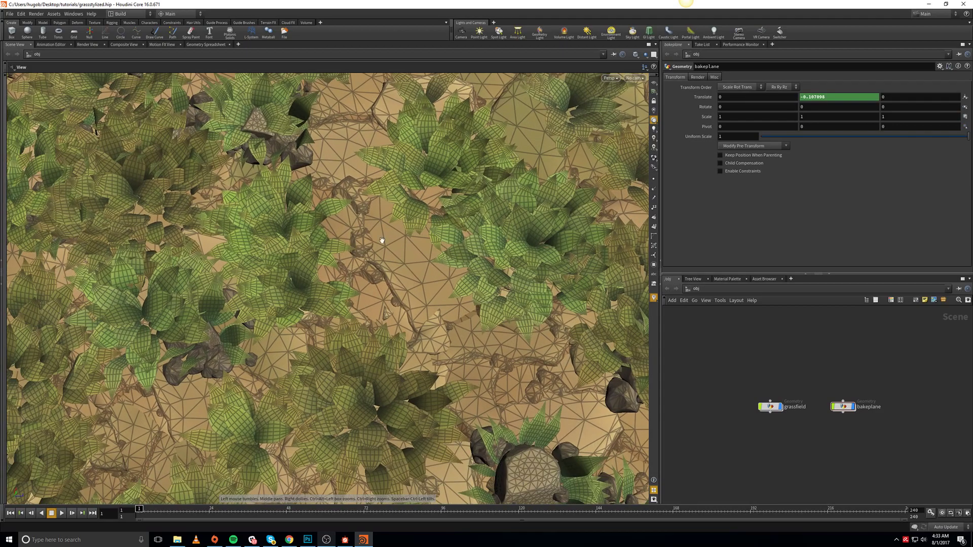
{"action": "scroll", "coordinate": [382, 240], "scroll_direction": "down", "scroll_amount": 8}
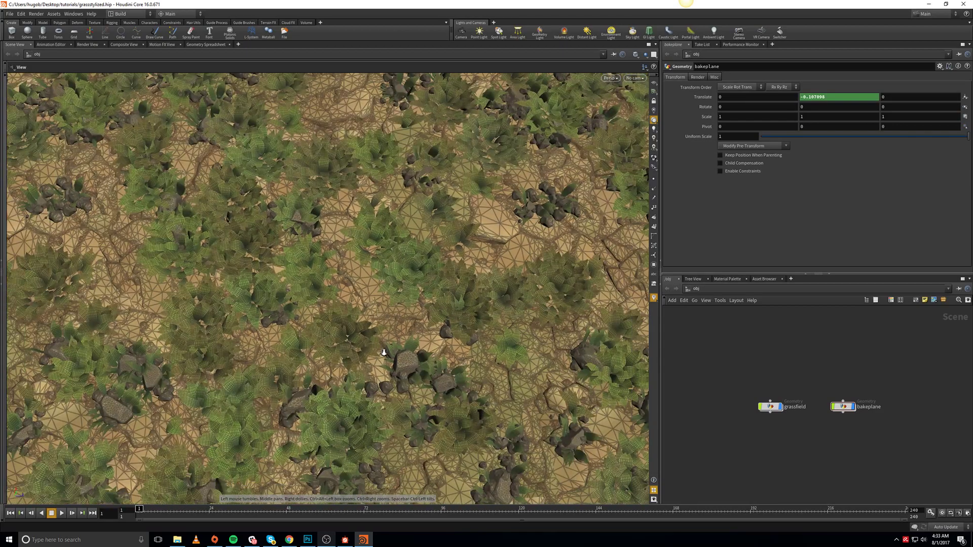
{"action": "scroll", "coordinate": [383, 352], "scroll_direction": "down", "scroll_amount": 5}
{"action": "key", "text": "shift+w"}
{"action": "mouse_move", "coordinate": [384, 353]}
{"action": "left_mouse_down"}
{"action": "mouse_move", "coordinate": [404, 398]}
{"action": "mouse_move", "coordinate": [397, 314]}
{"action": "left_mouse_up"}
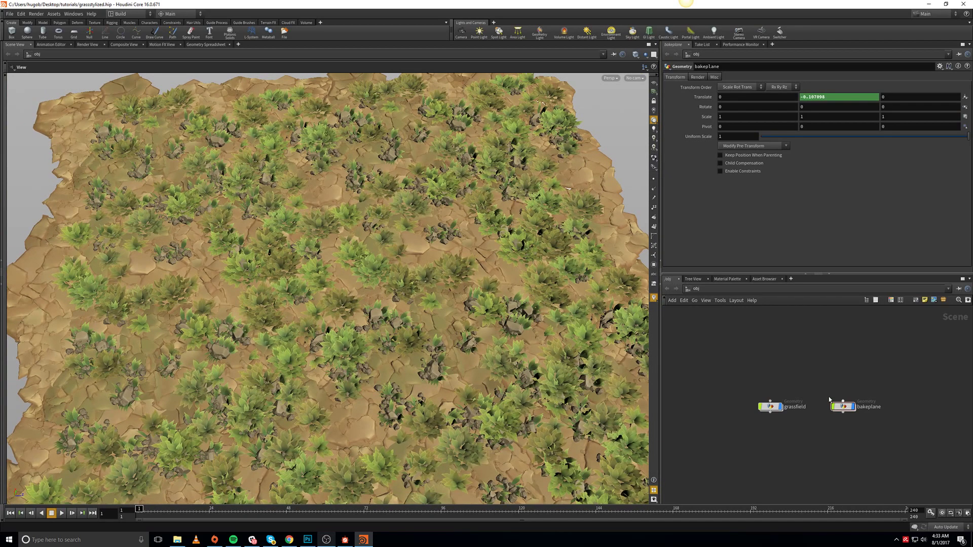
Open the grassfield network, display the first dirt piece node and inspect the framed piece
{"action": "double_click", "coordinate": [773, 407]}
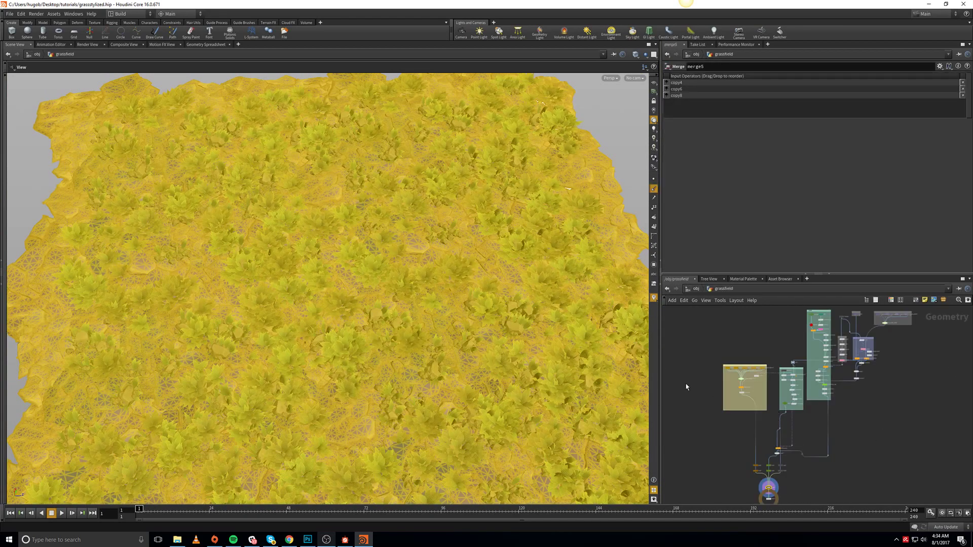
{"action": "key", "text": "u"}
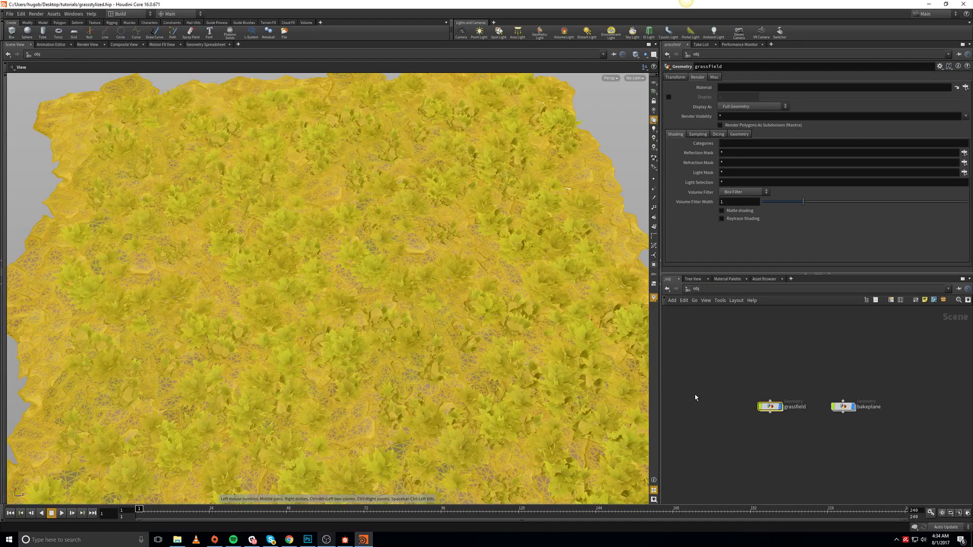
{"action": "double_click", "coordinate": [763, 406]}
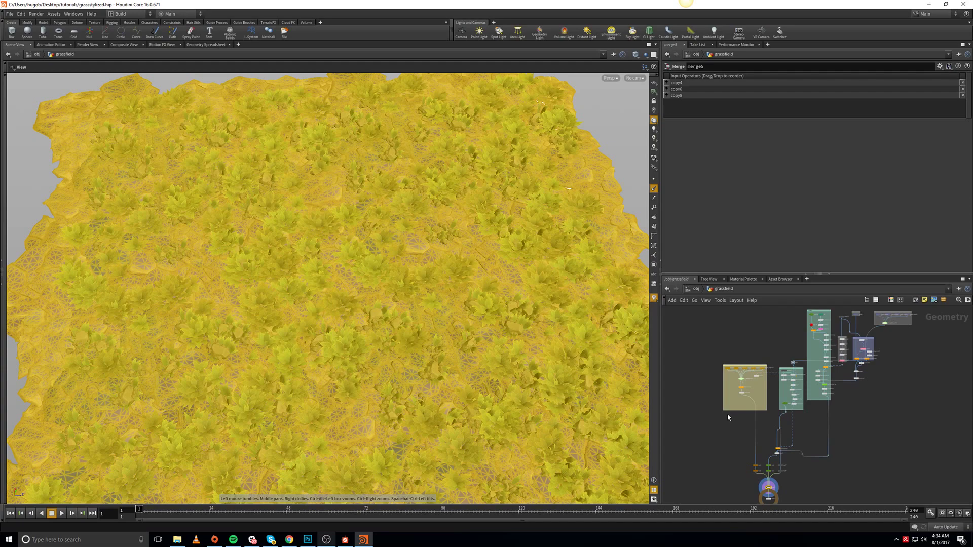
{"action": "scroll", "coordinate": [727, 430], "scroll_direction": "up", "scroll_amount": 3}
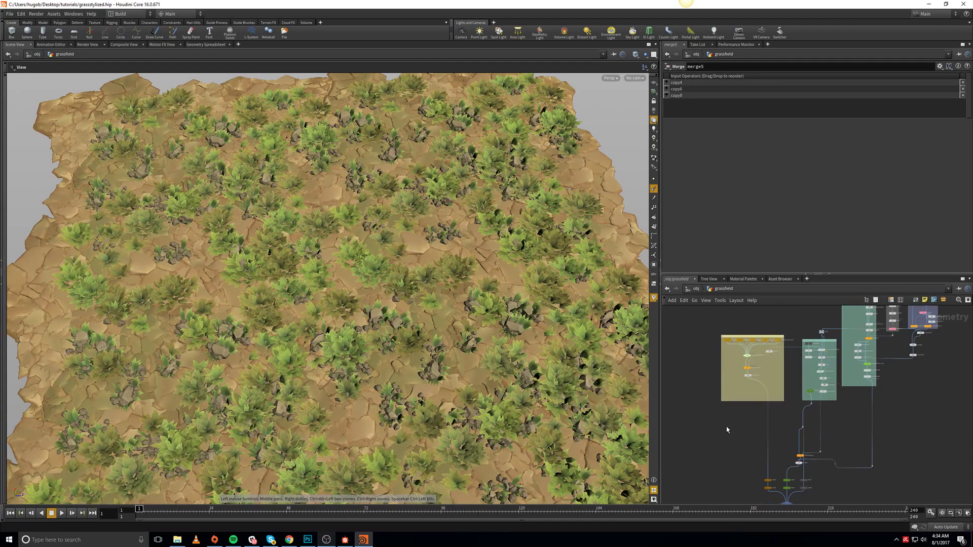
{"action": "scroll", "coordinate": [727, 429], "scroll_direction": "up", "scroll_amount": 5}
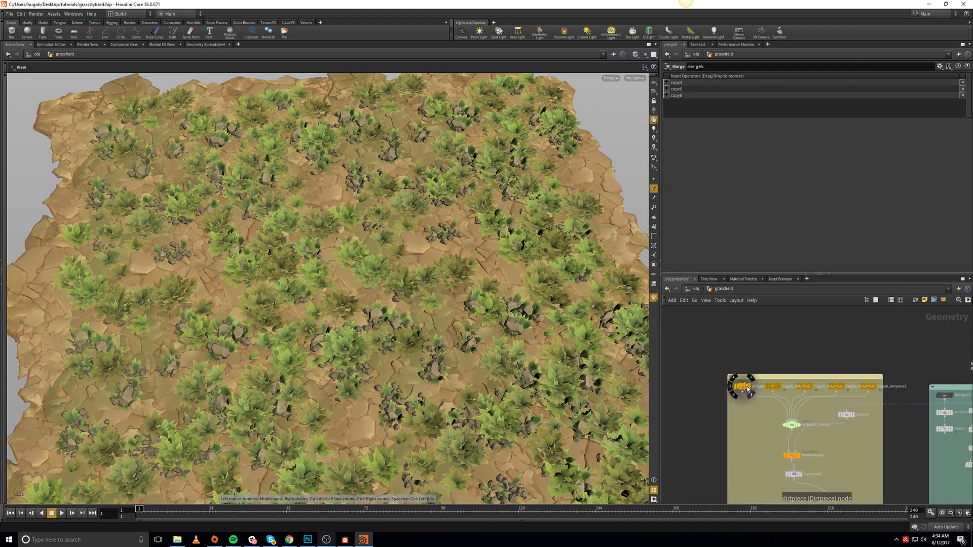
{"action": "left_click", "coordinate": [750, 388]}
{"action": "key", "text": "space+g"}
{"action": "left_click_drag", "start_coordinate": [407, 290], "coordinate": [428, 278]}
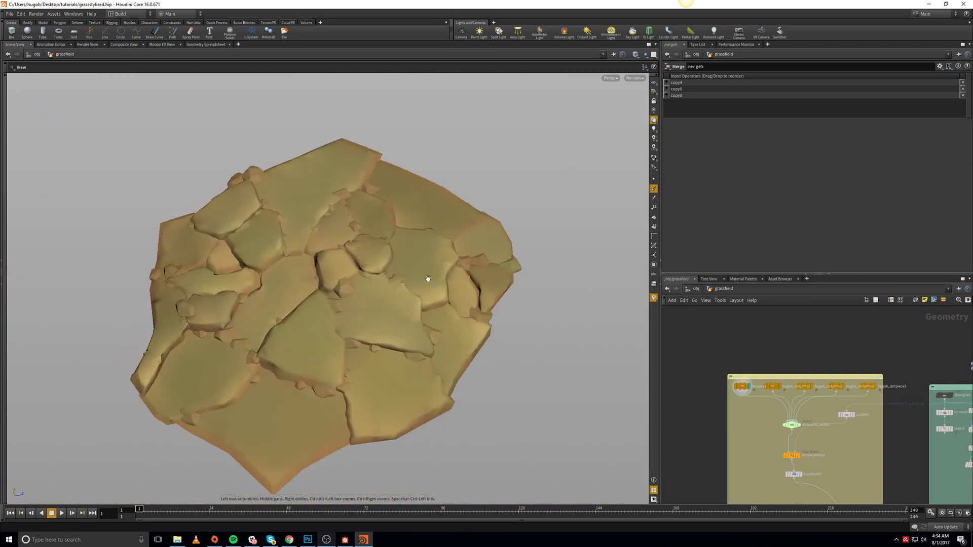
{"action": "right_click_drag", "start_coordinate": [428, 279], "coordinate": [427, 330]}
{"action": "left_click_drag", "start_coordinate": [427, 329], "coordinate": [459, 365]}
Display further dirt piece variations, ending with hugob_dirtpiece3
{"action": "middle_click_drag", "start_coordinate": [810, 365], "coordinate": [774, 363]}
{"action": "left_click", "coordinate": [757, 383]}
{"action": "middle_click_drag", "start_coordinate": [724, 449], "coordinate": [735, 403]}
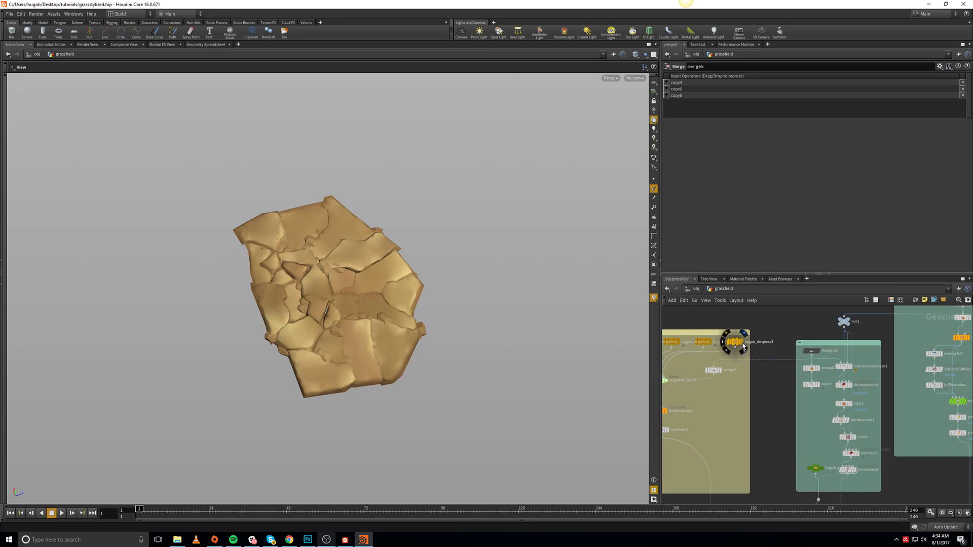
{"action": "left_click", "coordinate": [746, 344]}
Display the dirtpiescopy Copy Stamp result and inspect the assembled dirt ground
{"action": "middle_click_drag", "start_coordinate": [674, 433], "coordinate": [723, 388]}
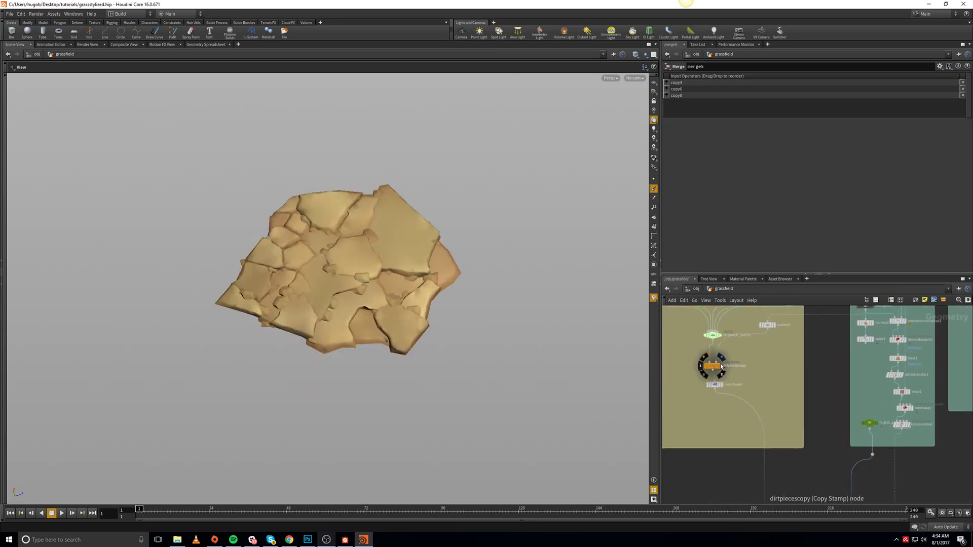
{"action": "left_click", "coordinate": [721, 367]}
{"action": "middle_click_drag", "start_coordinate": [543, 259], "coordinate": [356, 493]}
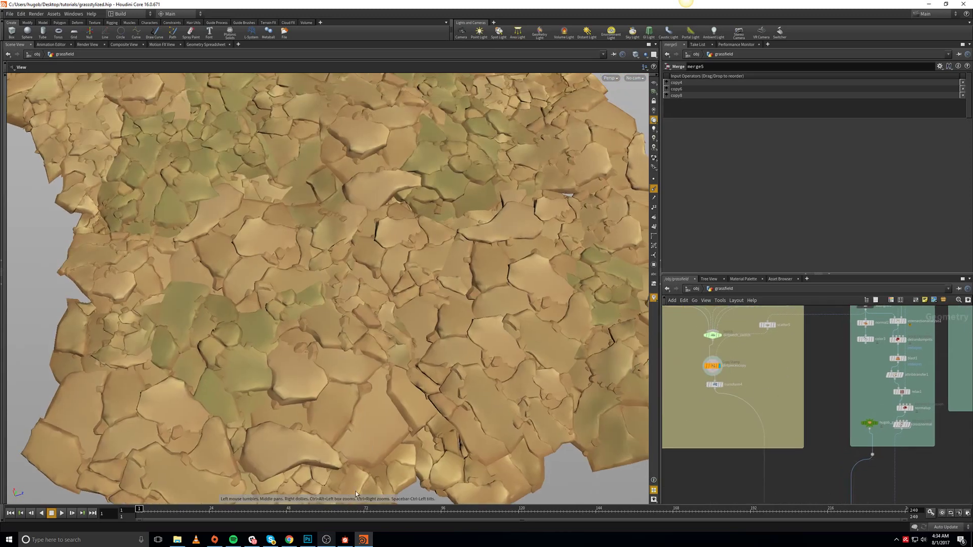
{"action": "right_click_drag", "start_coordinate": [355, 494], "coordinate": [522, 238]}
{"action": "left_click_drag", "start_coordinate": [522, 239], "coordinate": [499, 334]}
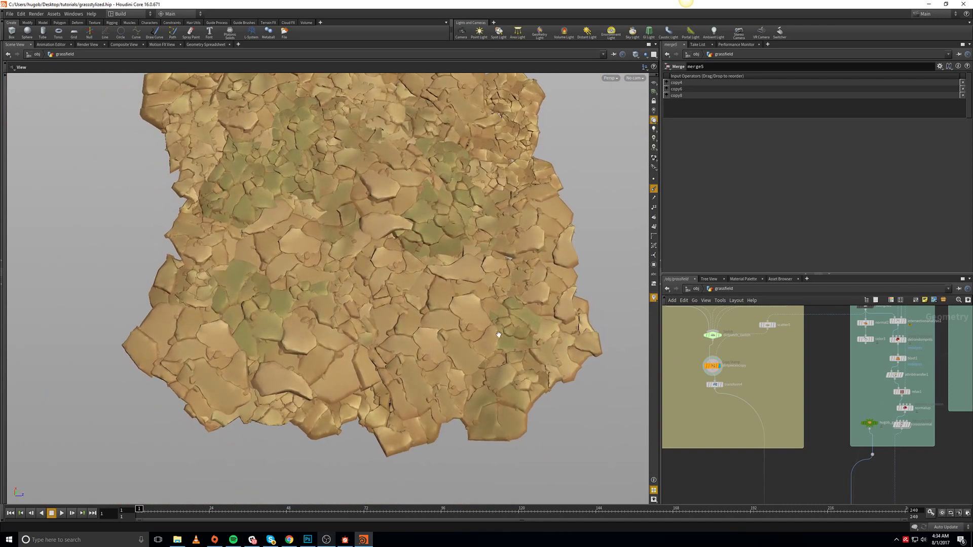
Display the hugob_grassleaf1 node and frame the single leaf in the viewport
{"action": "middle_click_drag", "start_coordinate": [823, 420], "coordinate": [741, 393]}
{"action": "left_click", "coordinate": [776, 432]}
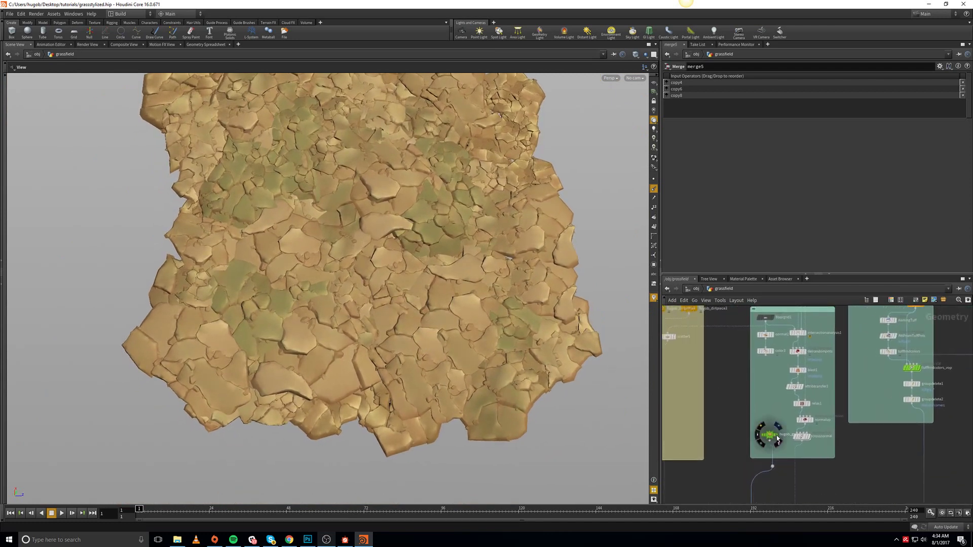
{"action": "key", "text": "space+g"}
{"action": "left_click_drag", "start_coordinate": [376, 354], "coordinate": [375, 325]}
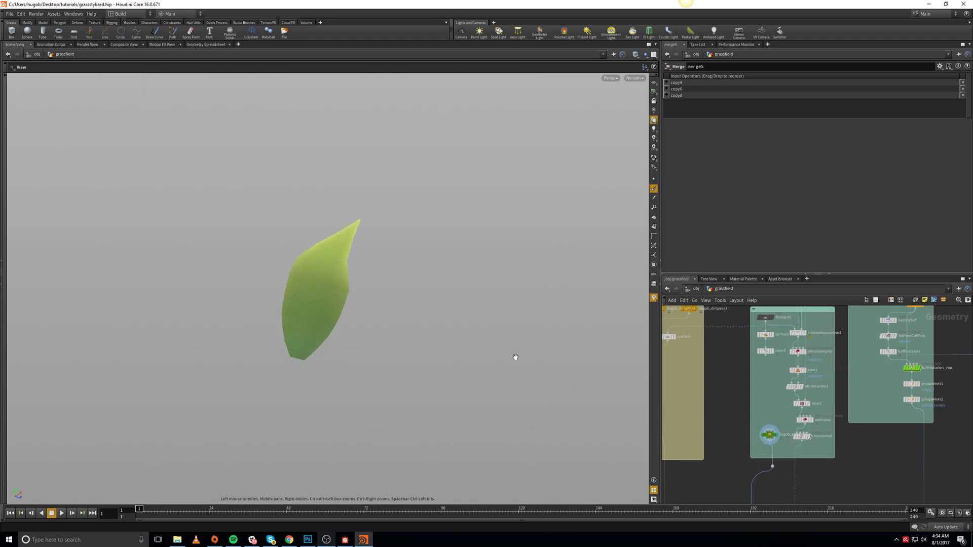
Open the hugob_grassleaf1 asset and examine its node chain down to the output node
{"action": "double_click", "coordinate": [770, 437]}
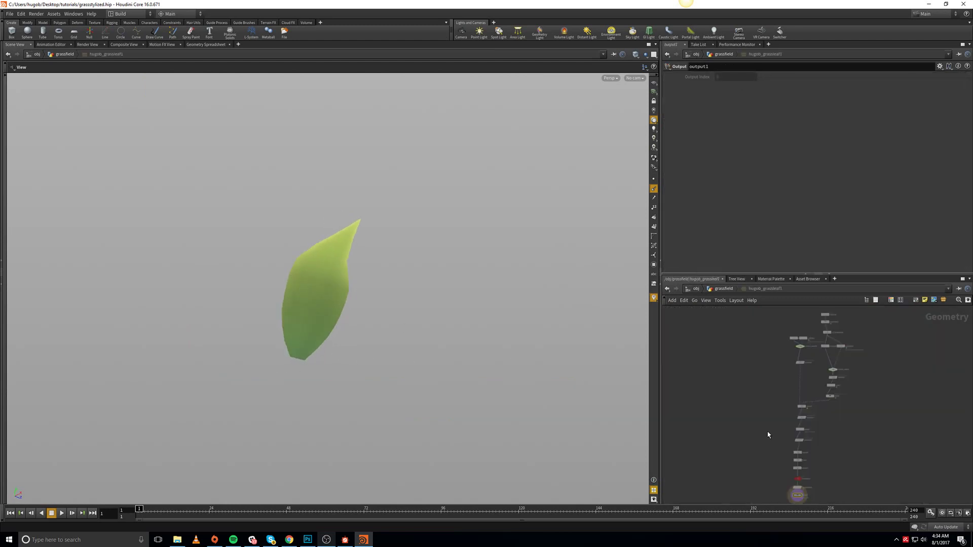
{"action": "mouse_move", "coordinate": [690, 441]}
{"action": "middle_mouse_down"}
{"action": "mouse_move", "coordinate": [676, 451]}
{"action": "mouse_move", "coordinate": [759, 332]}
{"action": "middle_mouse_up"}
{"action": "middle_click_drag", "start_coordinate": [724, 412], "coordinate": [748, 324]}
{"action": "middle_click_drag", "start_coordinate": [726, 457], "coordinate": [732, 328]}
{"action": "middle_click_drag", "start_coordinate": [740, 400], "coordinate": [730, 364]}
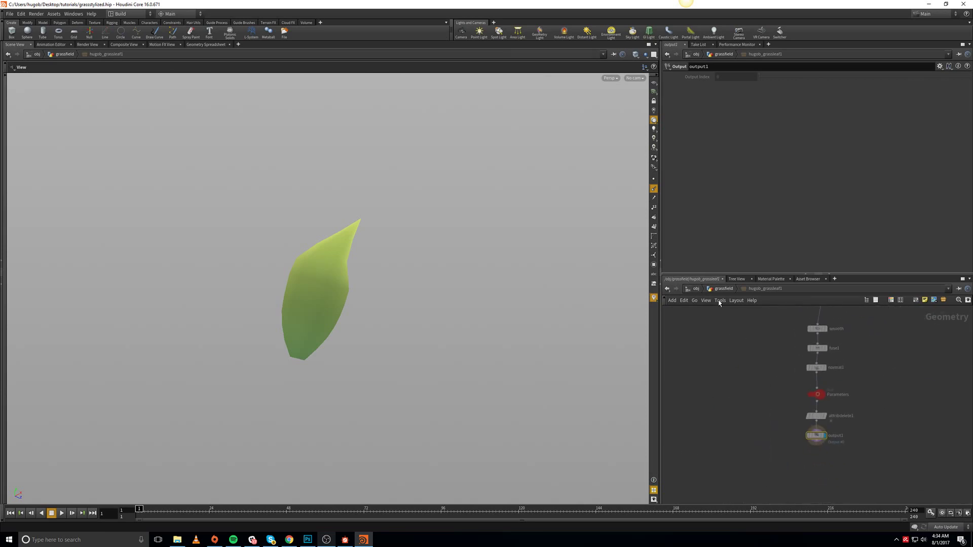
Return to the grassfield network and set the grass leaf's Leaf Length to 0.0893
{"action": "key", "text": "u"}
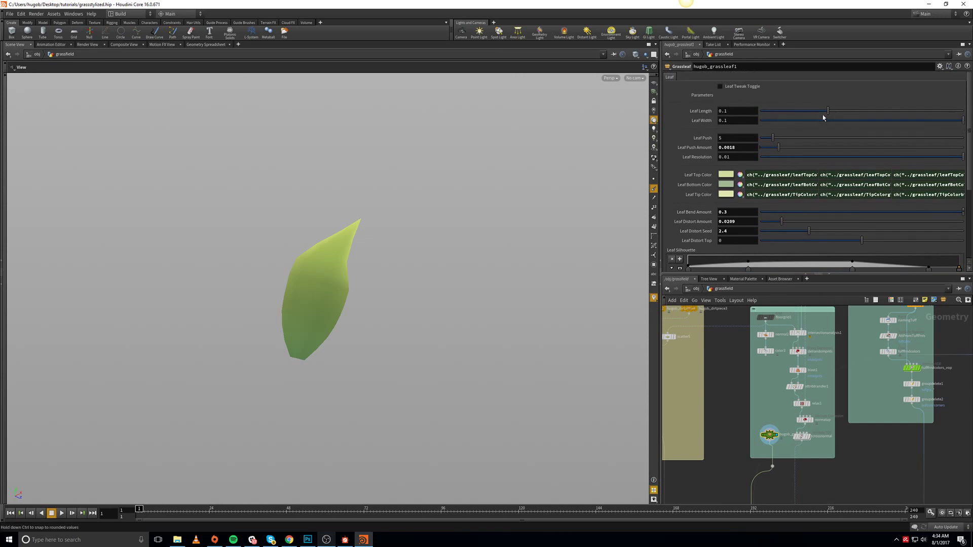
{"action": "left_click_drag", "start_coordinate": [824, 117], "coordinate": [843, 129]}
{"action": "key", "text": "ctrl+z"}
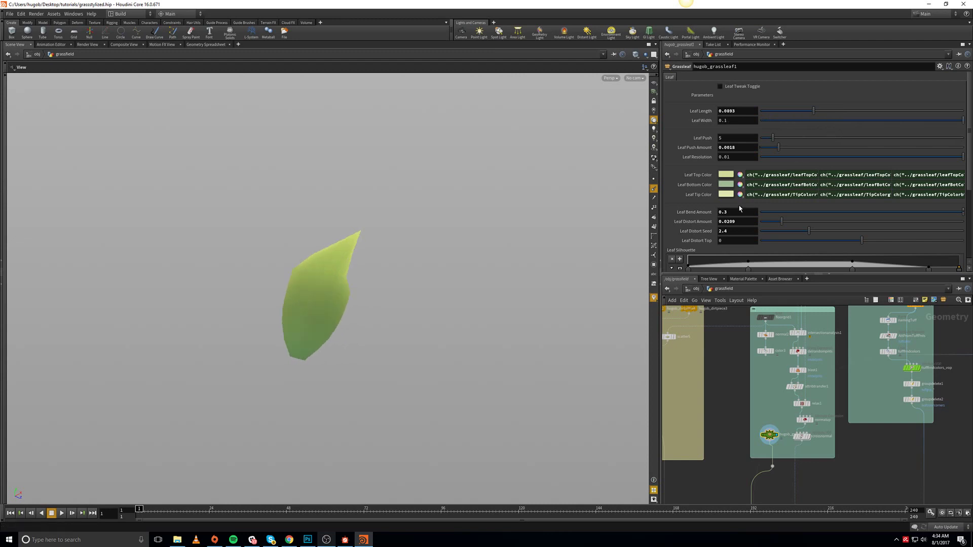
Try a different Leaf Top Color on the grass leaf, undo it and close the colour editor
{"action": "left_click", "coordinate": [728, 176]}
{"action": "left_click_drag", "start_coordinate": [547, 293], "coordinate": [554, 291]}
{"action": "key", "text": "ctrl+z"}
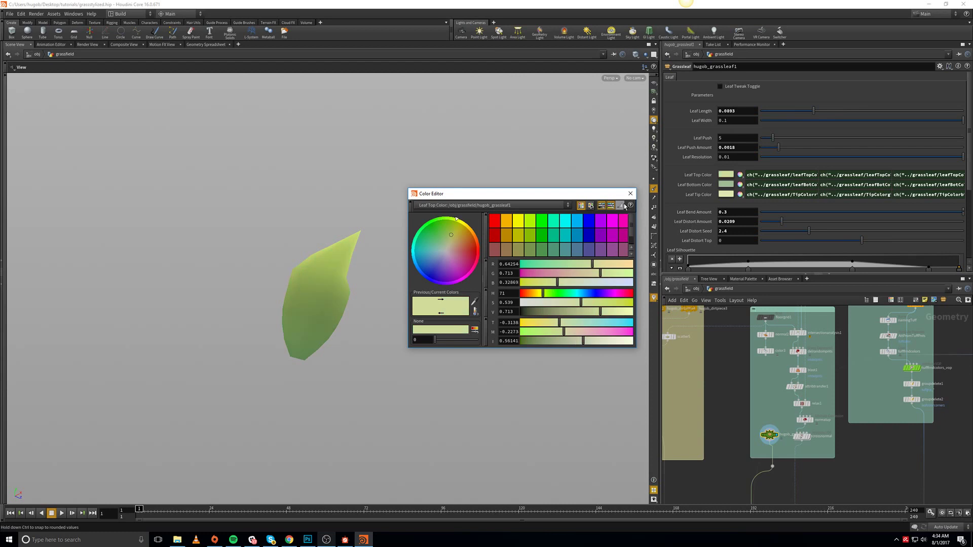
{"action": "left_click", "coordinate": [631, 193]}
Find the copyleaves Copy Stamp node in the CLUMP group and display its result
{"action": "middle_click_drag", "start_coordinate": [727, 445], "coordinate": [729, 348]}
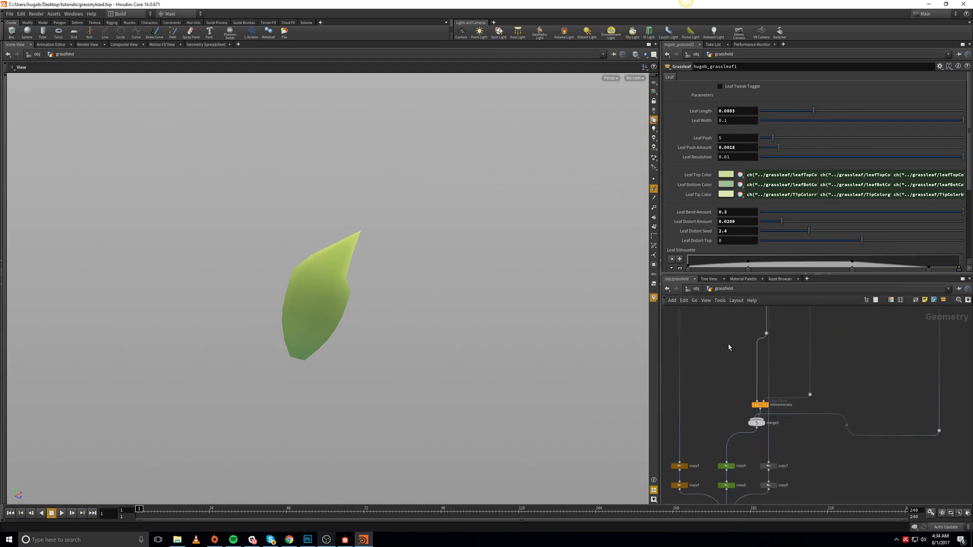
{"action": "middle_click_drag", "start_coordinate": [720, 400], "coordinate": [721, 393]}
{"action": "middle_click_drag", "start_coordinate": [796, 338], "coordinate": [767, 434]}
{"action": "middle_click_drag", "start_coordinate": [779, 374], "coordinate": [771, 456]}
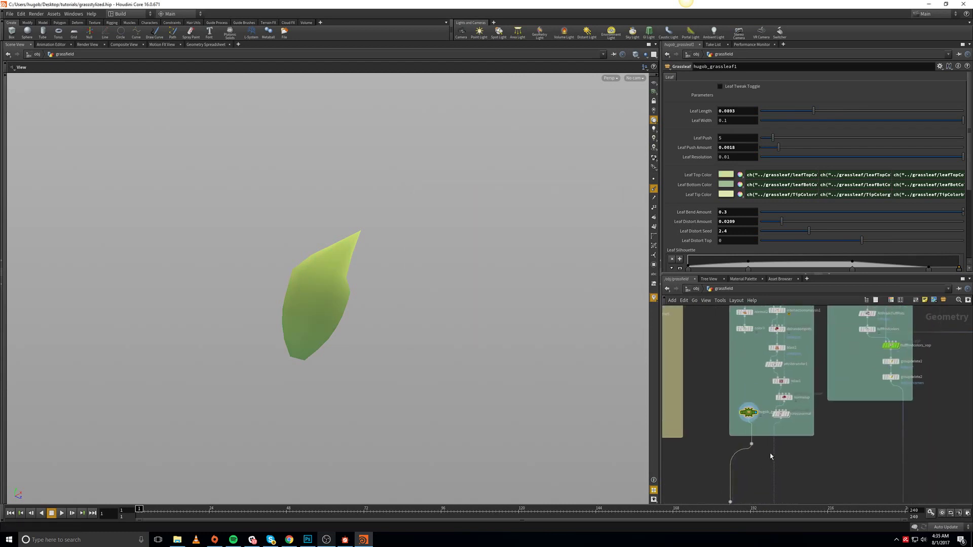
{"action": "middle_click_drag", "start_coordinate": [836, 395], "coordinate": [834, 466]}
{"action": "scroll", "coordinate": [827, 421], "scroll_direction": "up", "scroll_amount": 1}
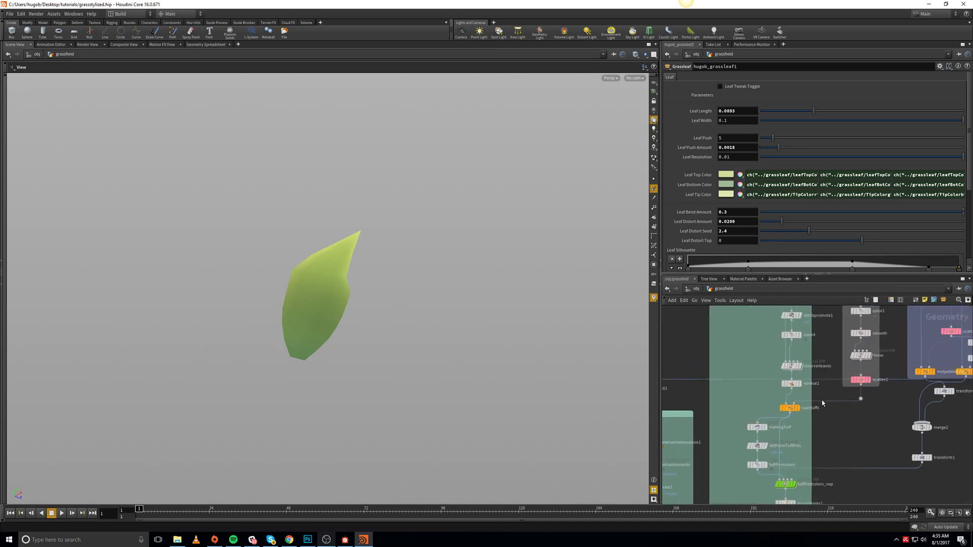
{"action": "middle_click_drag", "start_coordinate": [825, 396], "coordinate": [831, 463]}
{"action": "middle_click_drag", "start_coordinate": [839, 360], "coordinate": [838, 408]}
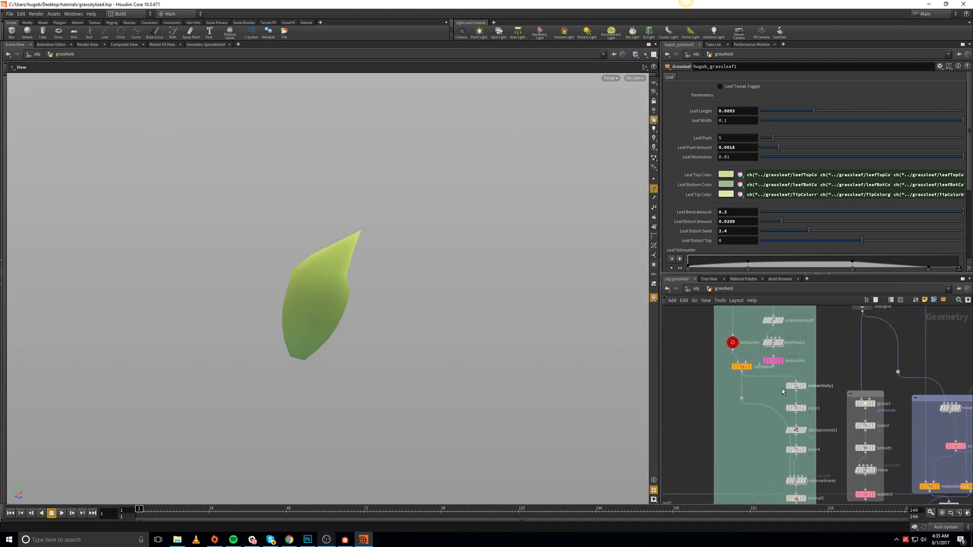
{"action": "left_click", "coordinate": [746, 366]}
Inspect the leaf clump from several angles, toggling the wireframe overlay on and off
{"action": "left_click_drag", "start_coordinate": [463, 364], "coordinate": [374, 350]}
{"action": "mouse_move", "coordinate": [374, 349]}
{"action": "right_mouse_down"}
{"action": "mouse_move", "coordinate": [420, 232]}
{"action": "mouse_move", "coordinate": [425, 183]}
{"action": "right_mouse_up"}
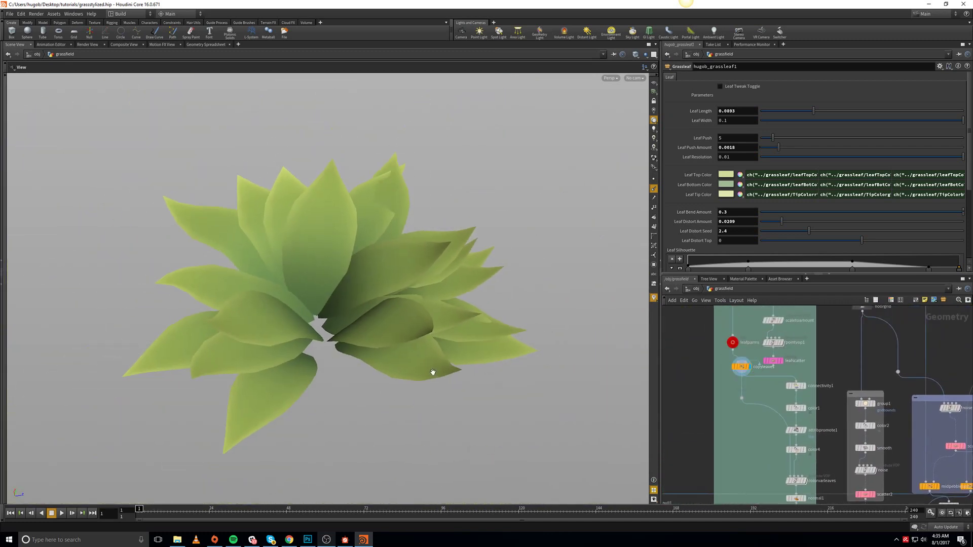
{"action": "key", "text": "shift+w"}
{"action": "key", "text": "shift+w"}
{"action": "mouse_move", "coordinate": [428, 324]}
{"action": "left_mouse_down"}
{"action": "mouse_move", "coordinate": [391, 339]}
{"action": "mouse_move", "coordinate": [528, 341]}
{"action": "mouse_move", "coordinate": [502, 352]}
{"action": "mouse_move", "coordinate": [568, 378]}
{"action": "left_mouse_up"}
Display the single grassleaf node in the CLUMP group, and switch the display back to copyleaves
{"action": "middle_click_drag", "start_coordinate": [712, 424], "coordinate": [688, 448]}
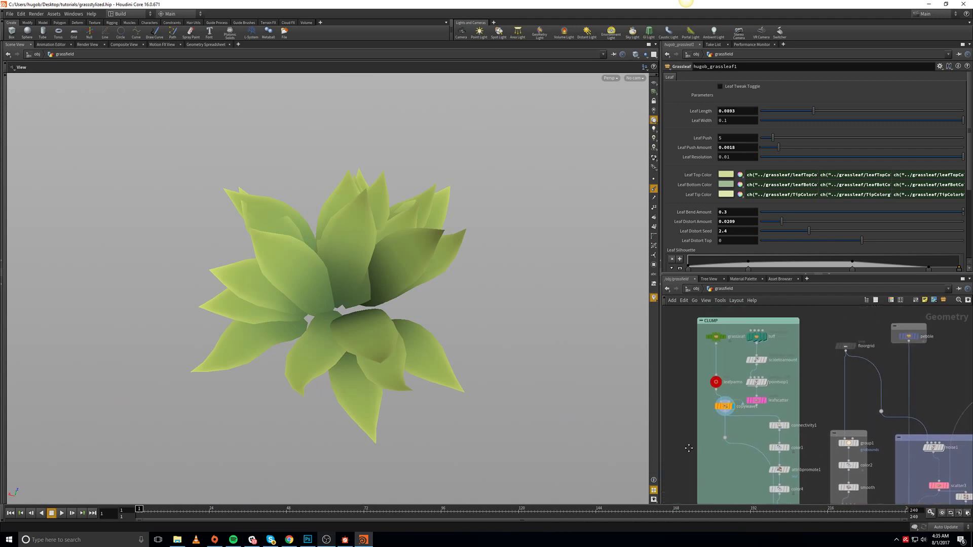
{"action": "left_click", "coordinate": [727, 338]}
{"action": "left_click", "coordinate": [735, 409]}
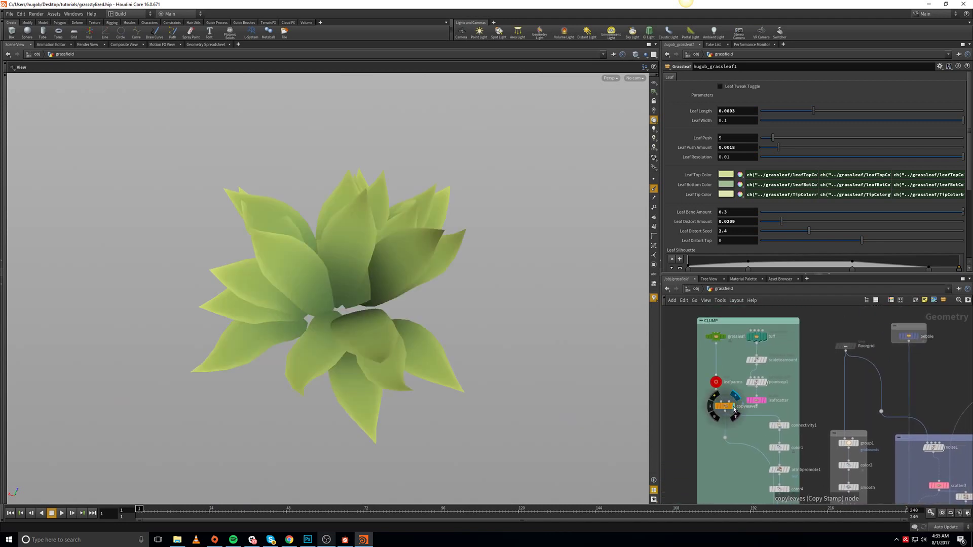
Review the copy settings of copyleaves and the stamped parameters of leafparms, viewing the clump from the side
{"action": "left_click", "coordinate": [727, 409]}
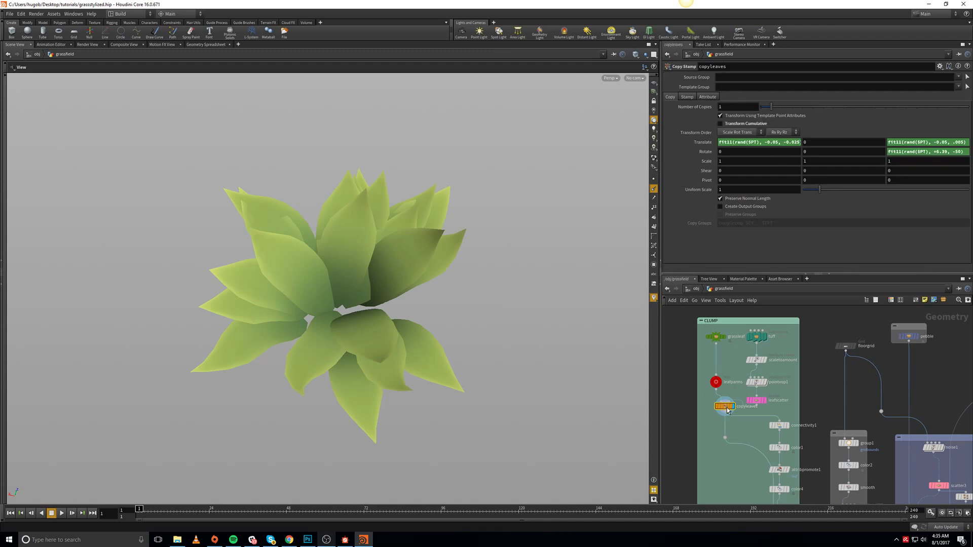
{"action": "left_click", "coordinate": [671, 97]}
{"action": "left_click", "coordinate": [716, 382]}
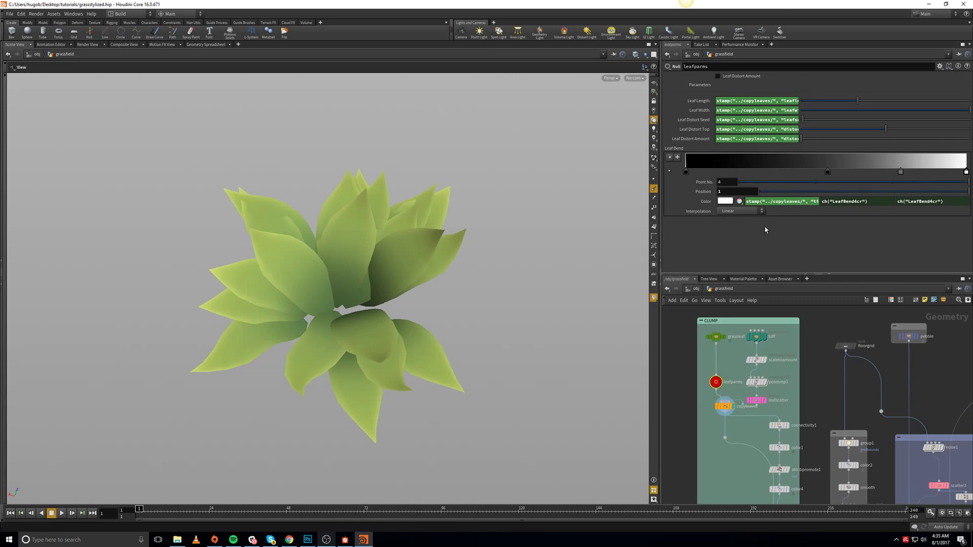
{"action": "left_click_drag", "start_coordinate": [495, 272], "coordinate": [388, 229]}
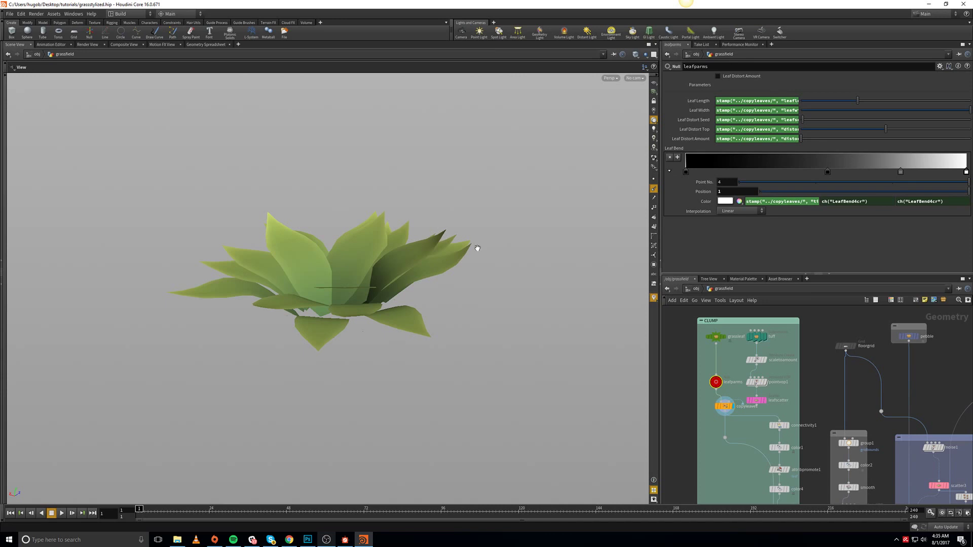
Display the results of the smlpebblecopy and midpebblecopy nodes in turn to examine the scattered small and medium pebbles
{"action": "middle_click_drag", "start_coordinate": [818, 395], "coordinate": [796, 387]}
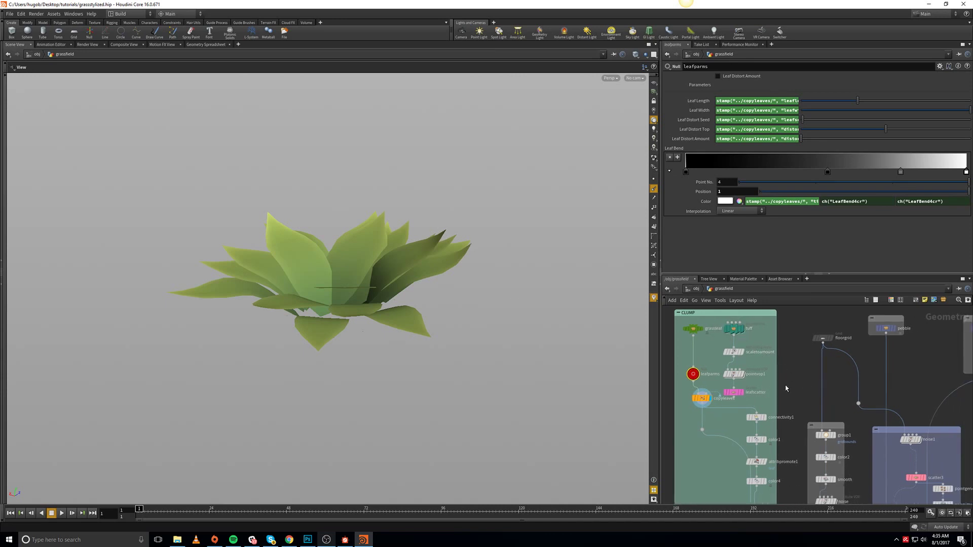
{"action": "middle_click_drag", "start_coordinate": [786, 389], "coordinate": [755, 327]}
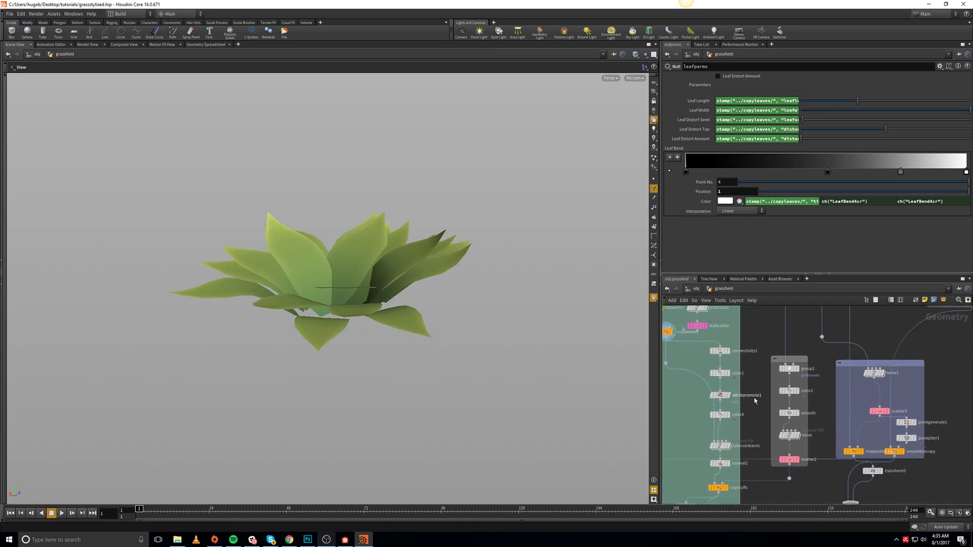
{"action": "middle_click_drag", "start_coordinate": [827, 408], "coordinate": [760, 395]}
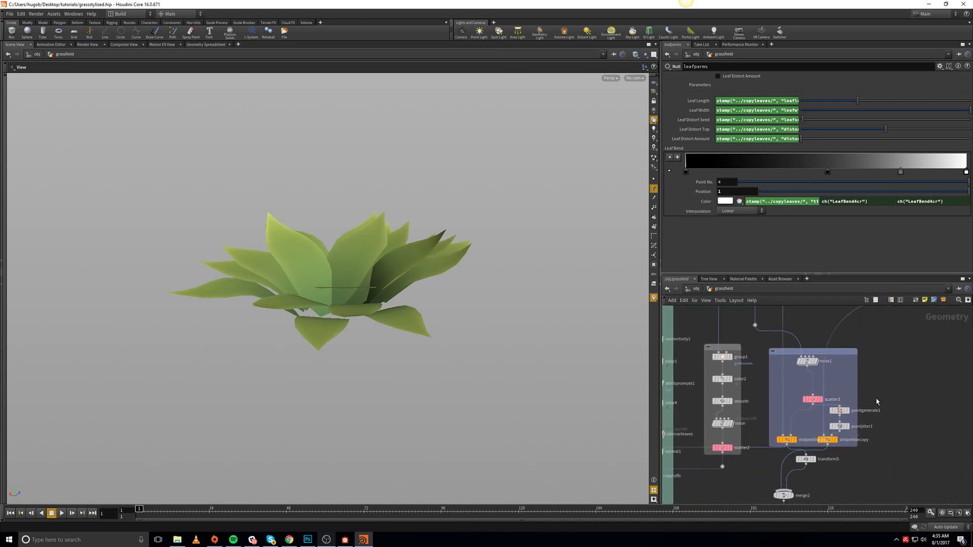
{"action": "middle_click_drag", "start_coordinate": [877, 402], "coordinate": [878, 357]}
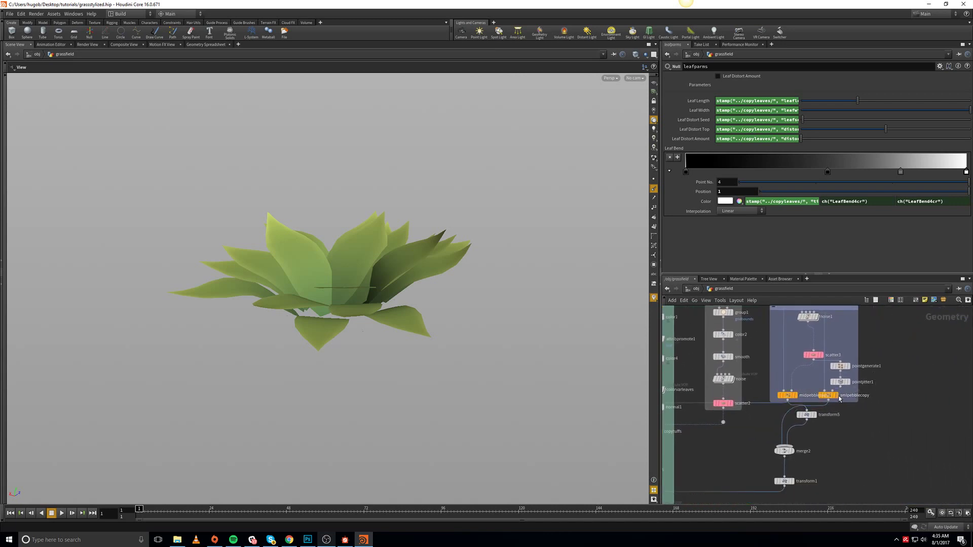
{"action": "left_click", "coordinate": [837, 396]}
{"action": "left_click_drag", "start_coordinate": [570, 365], "coordinate": [470, 436]}
{"action": "right_click_drag", "start_coordinate": [469, 437], "coordinate": [437, 336]}
{"action": "middle_click_drag", "start_coordinate": [437, 335], "coordinate": [451, 391]}
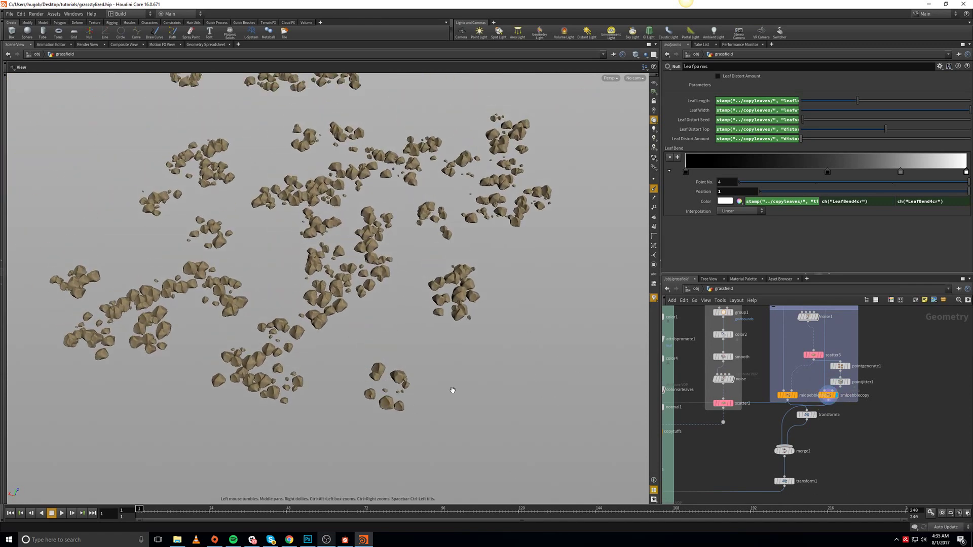
{"action": "left_click", "coordinate": [796, 397]}
{"action": "left_click_drag", "start_coordinate": [503, 362], "coordinate": [413, 335]}
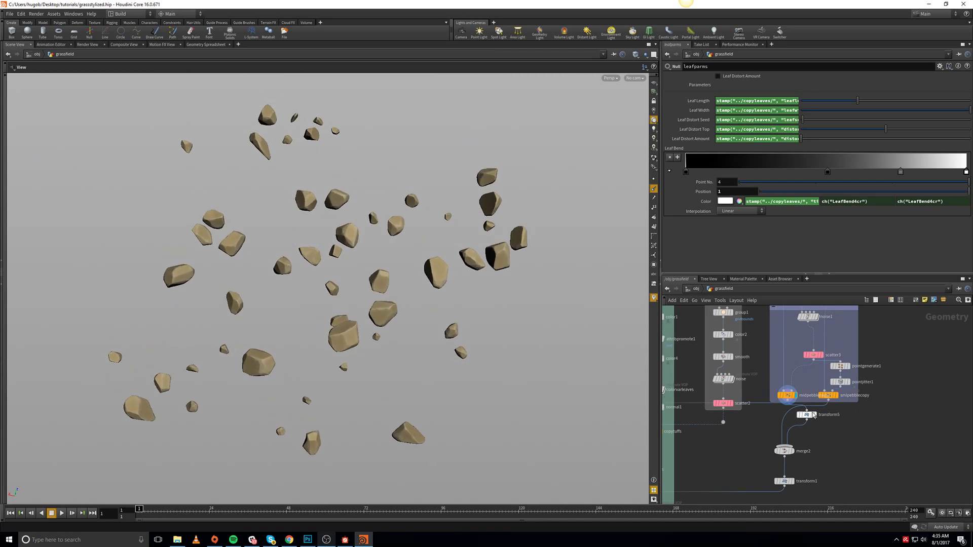
Display the single pebble node that feeds the pebble copies and inspect the stone from several angles
{"action": "middle_click_drag", "start_coordinate": [893, 404], "coordinate": [875, 469]}
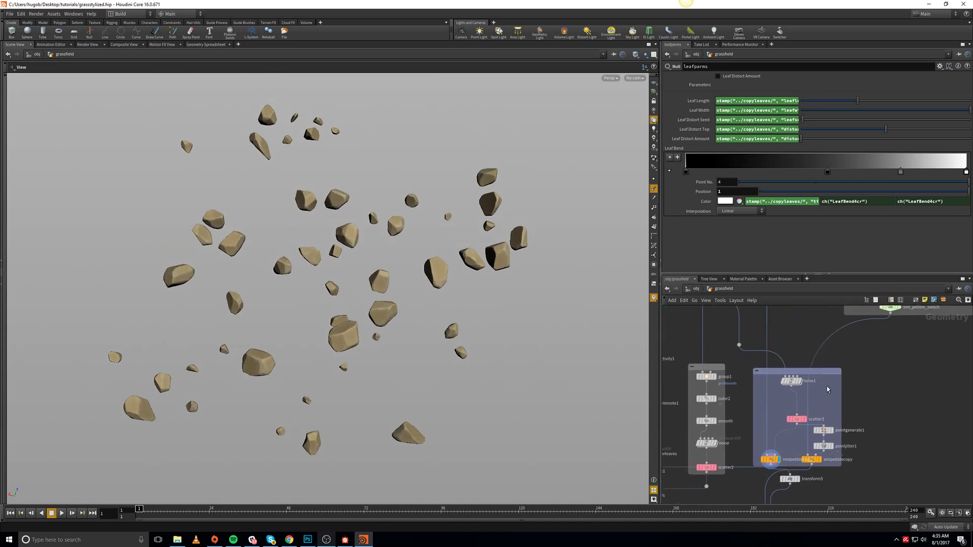
{"action": "middle_click_drag", "start_coordinate": [852, 374], "coordinate": [834, 392]}
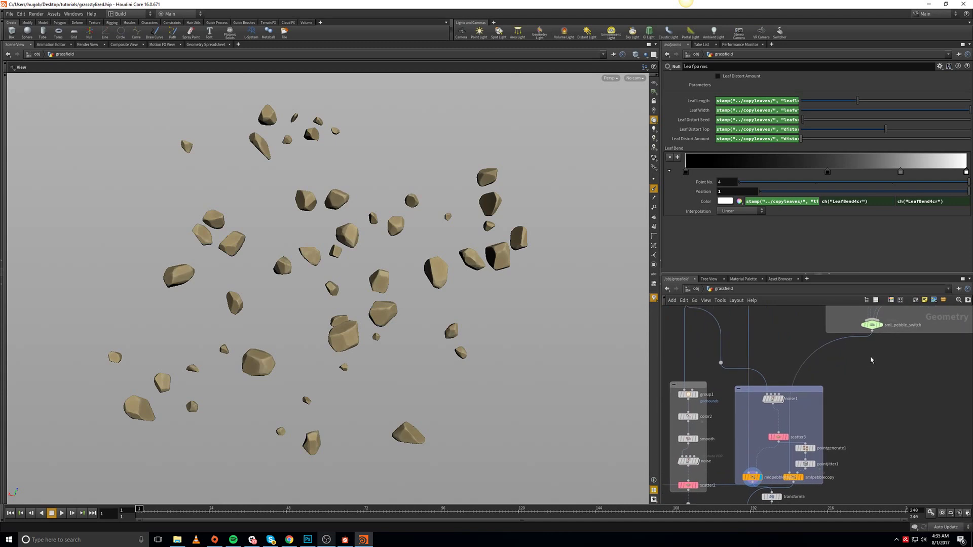
{"action": "middle_click_drag", "start_coordinate": [872, 360], "coordinate": [832, 415]}
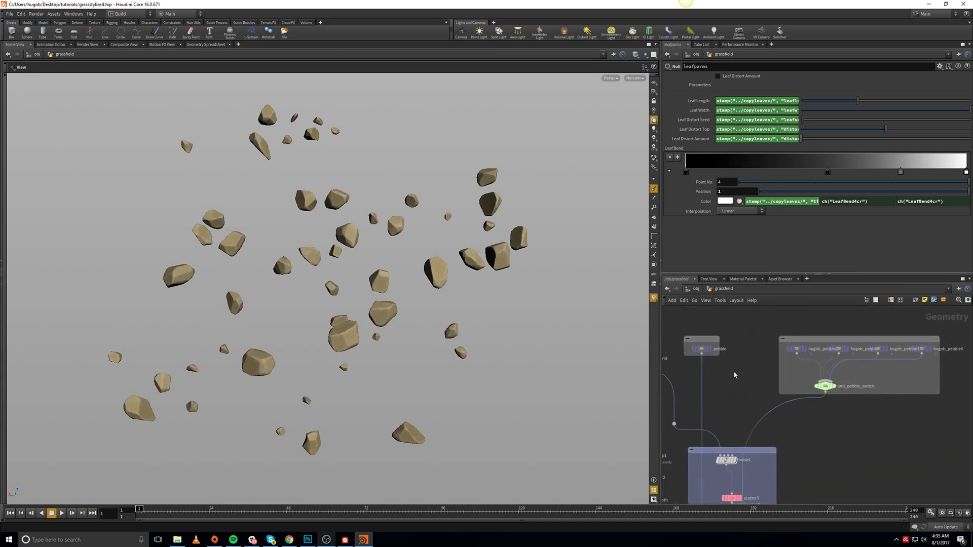
{"action": "left_click", "coordinate": [702, 348]}
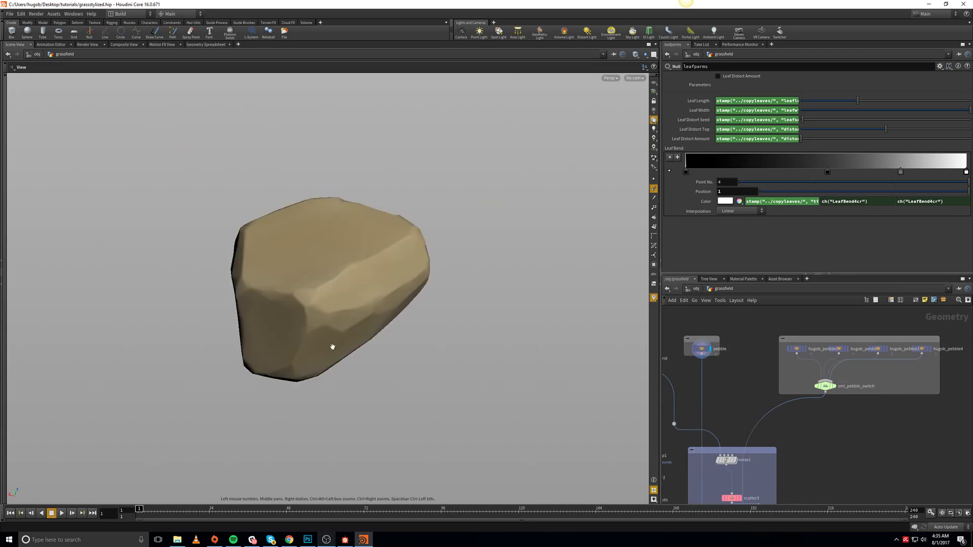
{"action": "left_click_drag", "start_coordinate": [333, 347], "coordinate": [512, 372]}
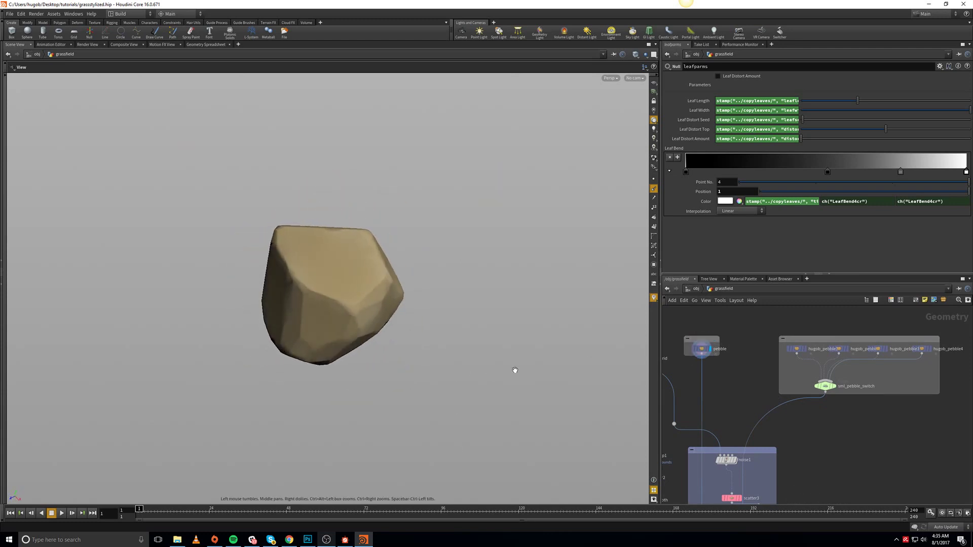
Try different values for the pebble node's shape parameters, such as Pebble Radius and Pebble Twist, undoing each change
{"action": "left_click", "coordinate": [702, 352]}
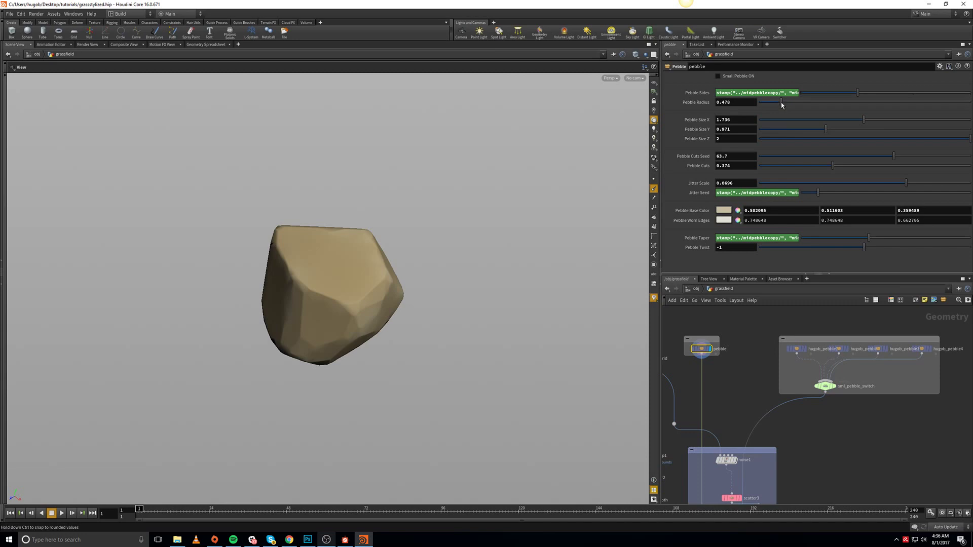
{"action": "left_click_drag", "start_coordinate": [781, 103], "coordinate": [767, 117]}
{"action": "key", "text": "ctrl+z"}
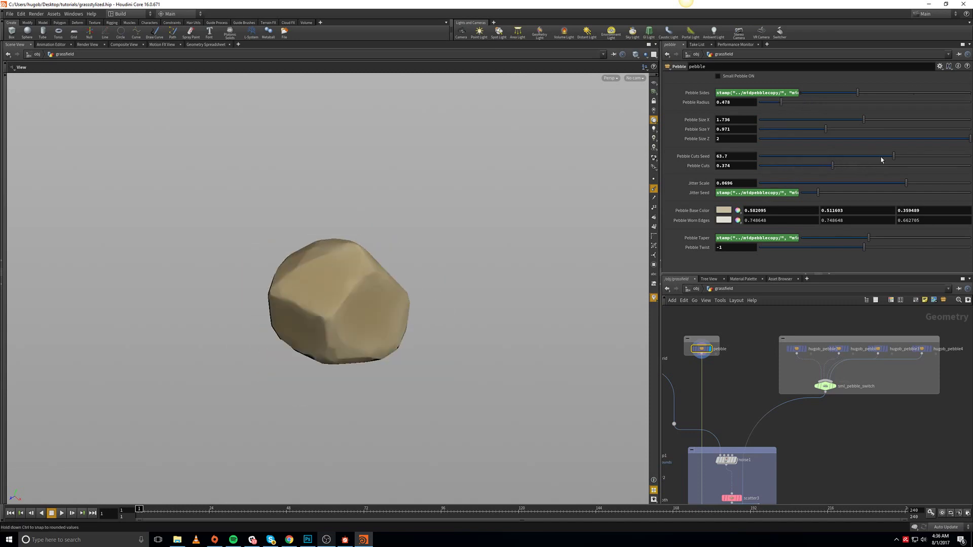
{"action": "left_click_drag", "start_coordinate": [846, 184], "coordinate": [894, 180]}
{"action": "key", "text": "ctrl+z"}
{"action": "mouse_move", "coordinate": [862, 246]}
{"action": "left_mouse_down"}
{"action": "mouse_move", "coordinate": [839, 248]}
{"action": "mouse_move", "coordinate": [859, 258]}
{"action": "left_mouse_up"}
{"action": "key", "text": "ctrl+z"}
Display the green final-colors VOP node near the end of the CLUMP group and examine the scattered leaf clumps
{"action": "middle_click_drag", "start_coordinate": [761, 466], "coordinate": [882, 424]}
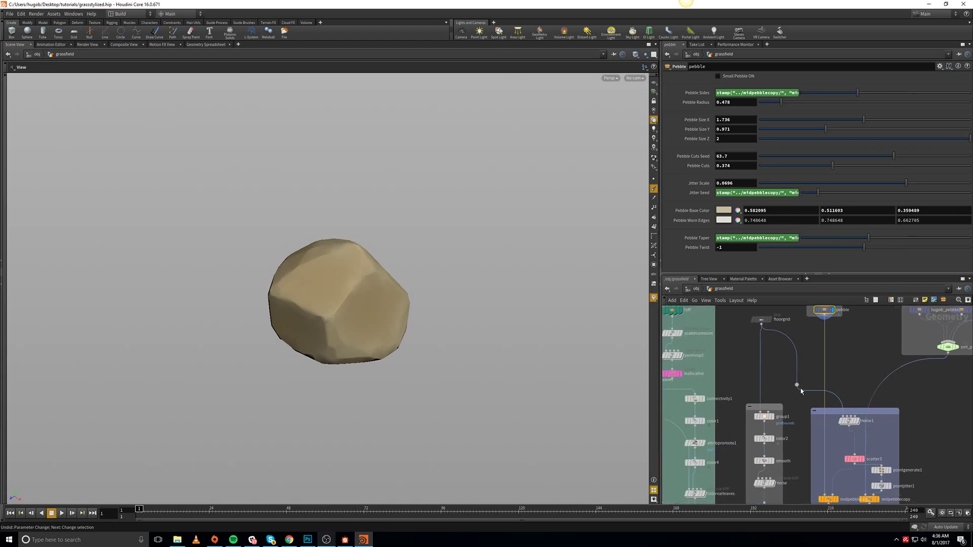
{"action": "middle_click_drag", "start_coordinate": [787, 388], "coordinate": [843, 342]}
{"action": "middle_click_drag", "start_coordinate": [791, 423], "coordinate": [819, 363]}
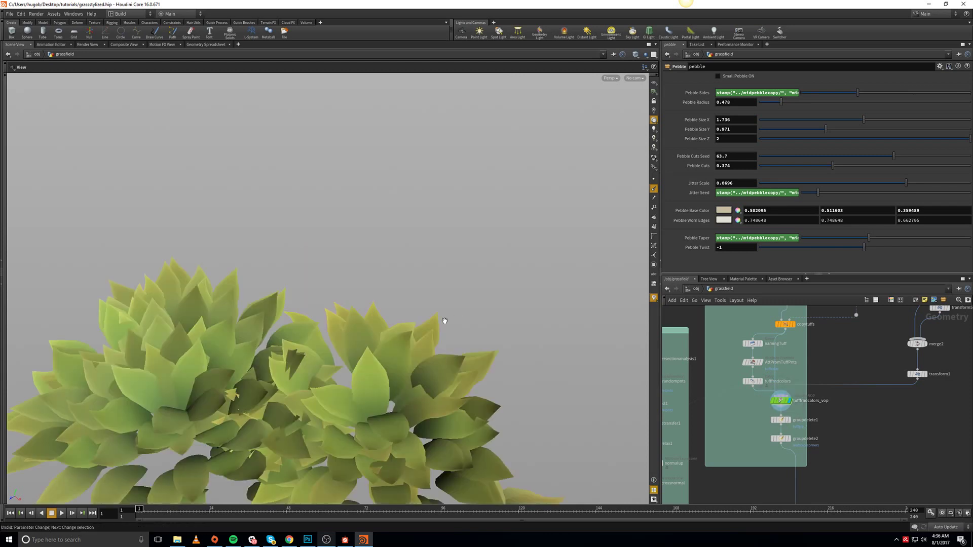
{"action": "left_click_drag", "start_coordinate": [446, 322], "coordinate": [478, 306]}
{"action": "right_click_drag", "start_coordinate": [478, 306], "coordinate": [441, 428]}
{"action": "middle_click_drag", "start_coordinate": [441, 428], "coordinate": [490, 244]}
{"action": "right_click_drag", "start_coordinate": [491, 243], "coordinate": [458, 350]}
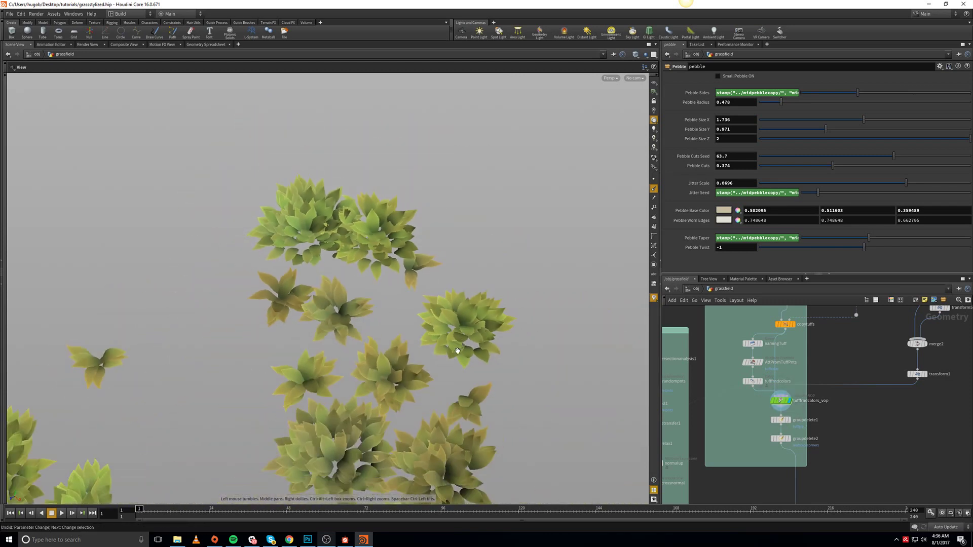
{"action": "middle_click_drag", "start_coordinate": [457, 349], "coordinate": [638, 385]}
Find the copy nodes above merge5 and display the result of copy8
{"action": "scroll", "coordinate": [842, 417], "scroll_direction": "down", "scroll_amount": 6}
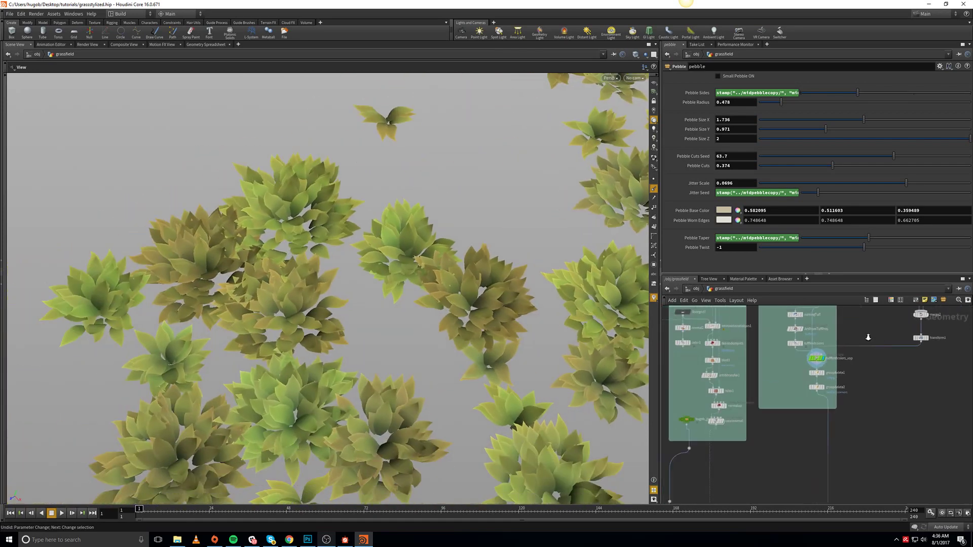
{"action": "middle_click_drag", "start_coordinate": [842, 417], "coordinate": [822, 460]}
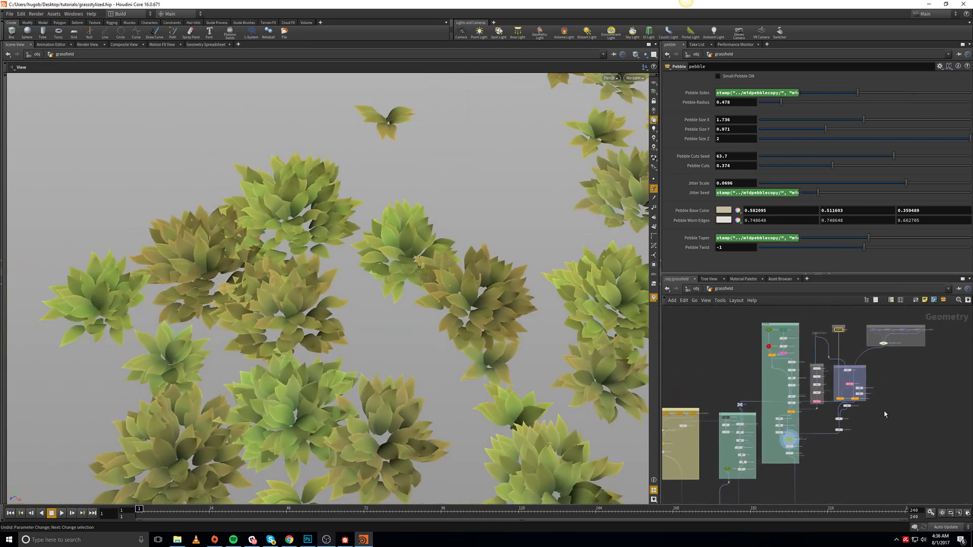
{"action": "middle_click_drag", "start_coordinate": [909, 381], "coordinate": [864, 399]}
{"action": "scroll", "coordinate": [837, 385], "scroll_direction": "up", "scroll_amount": 3}
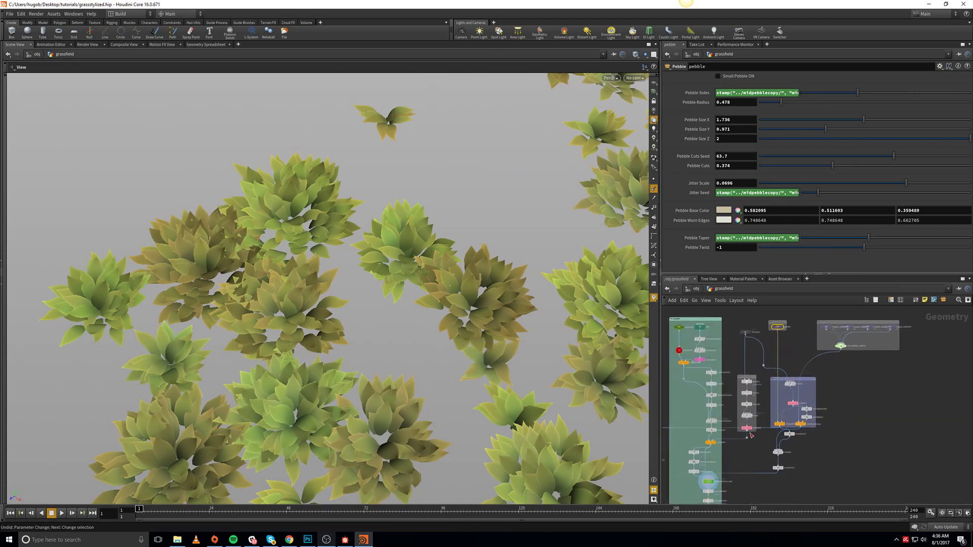
{"action": "scroll", "coordinate": [752, 435], "scroll_direction": "up", "scroll_amount": 5}
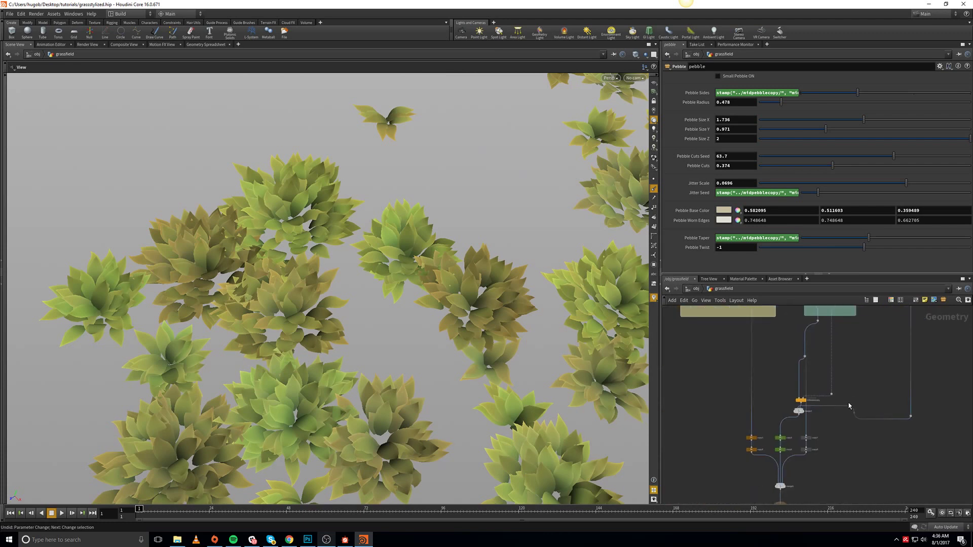
{"action": "middle_click_drag", "start_coordinate": [850, 405], "coordinate": [856, 378]}
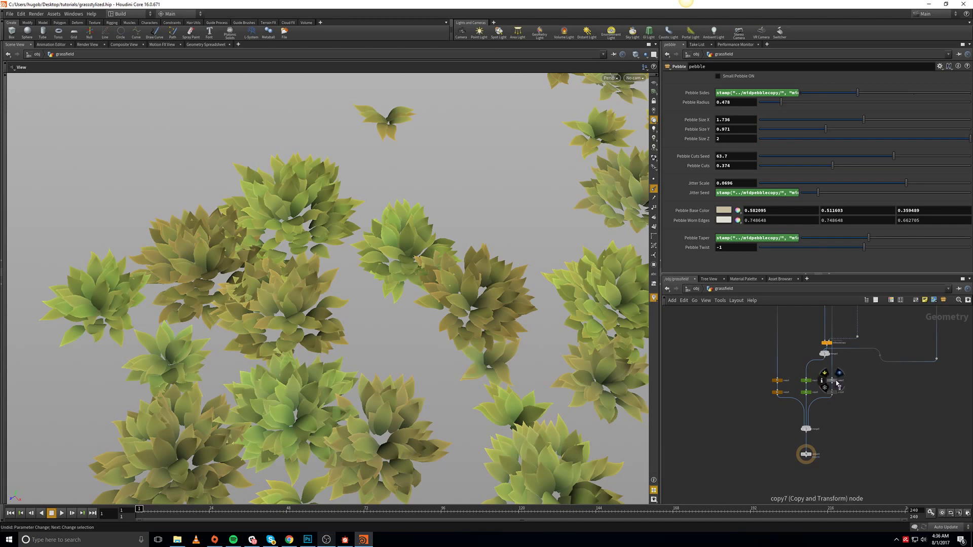
{"action": "scroll", "coordinate": [846, 383], "scroll_direction": "up", "scroll_amount": 5}
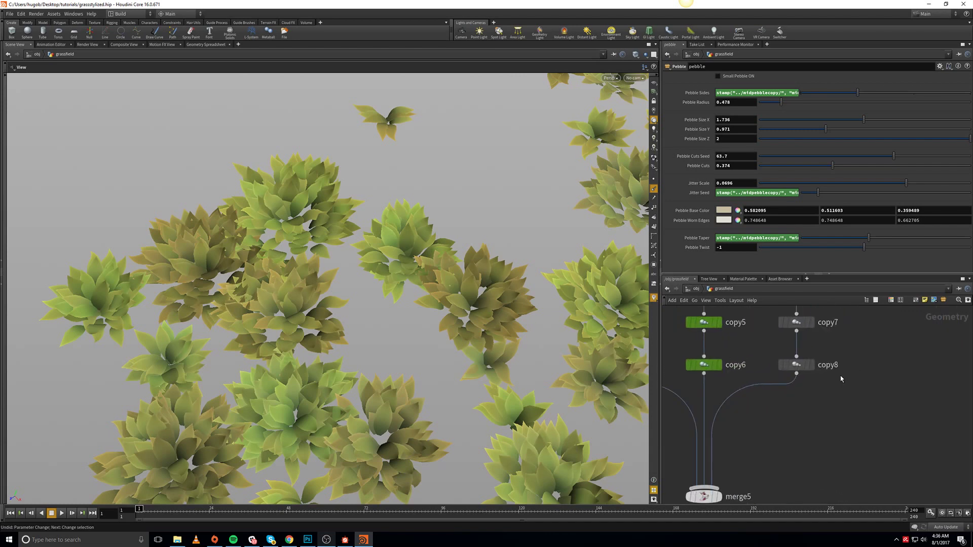
{"action": "left_click", "coordinate": [812, 366]}
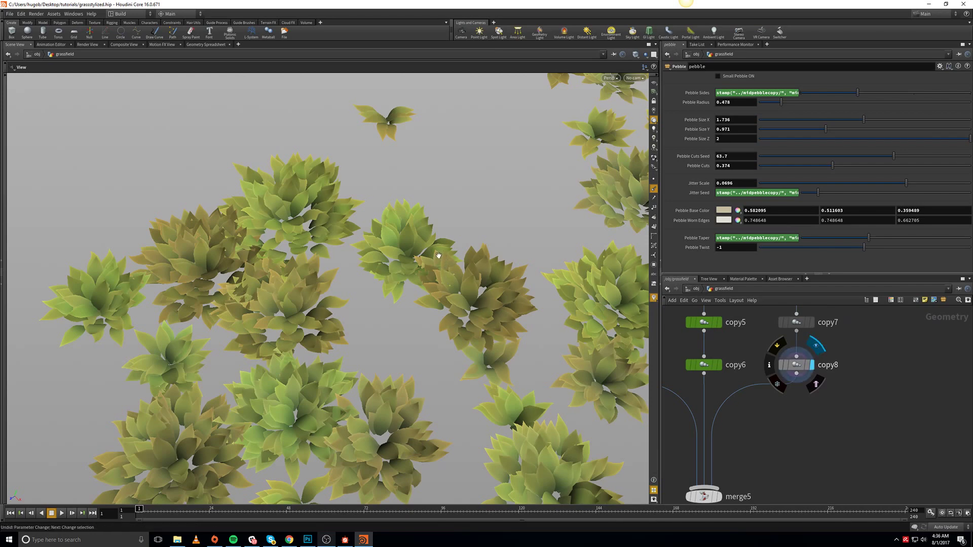
{"action": "left_click_drag", "start_coordinate": [459, 415], "coordinate": [568, 354]}
Display the copy6 and copy4 nodes in turn to examine the repeated leaf clumps and the tiled ground
{"action": "left_click", "coordinate": [720, 365]}
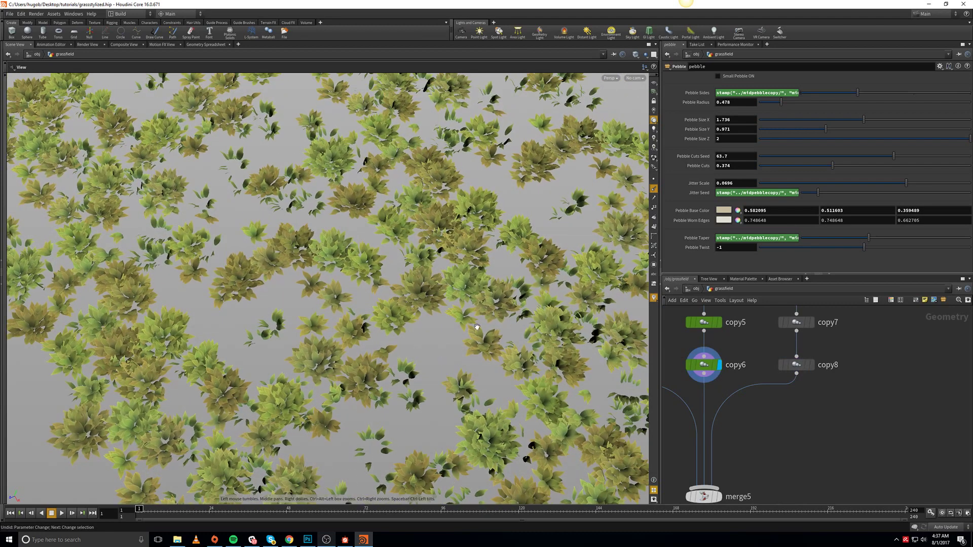
{"action": "left_click_drag", "start_coordinate": [477, 327], "coordinate": [494, 344]}
{"action": "middle_click_drag", "start_coordinate": [769, 391], "coordinate": [881, 398]}
{"action": "left_click", "coordinate": [730, 375]}
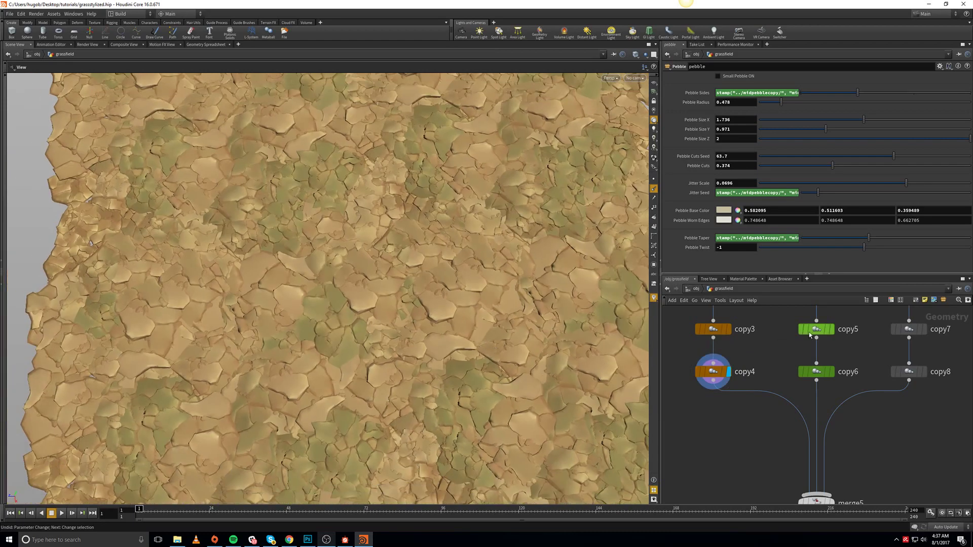
Display the intleavescopy Copy Stamp node above merge3 and examine its scattered leaves
{"action": "middle_click_drag", "start_coordinate": [767, 343], "coordinate": [669, 429]}
{"action": "middle_click_drag", "start_coordinate": [911, 335], "coordinate": [802, 430]}
{"action": "scroll", "coordinate": [802, 431], "scroll_direction": "down", "scroll_amount": 2}
{"action": "mouse_move", "coordinate": [846, 339]}
{"action": "middle_mouse_down"}
{"action": "mouse_move", "coordinate": [800, 434]}
{"action": "mouse_move", "coordinate": [844, 356]}
{"action": "middle_mouse_up"}
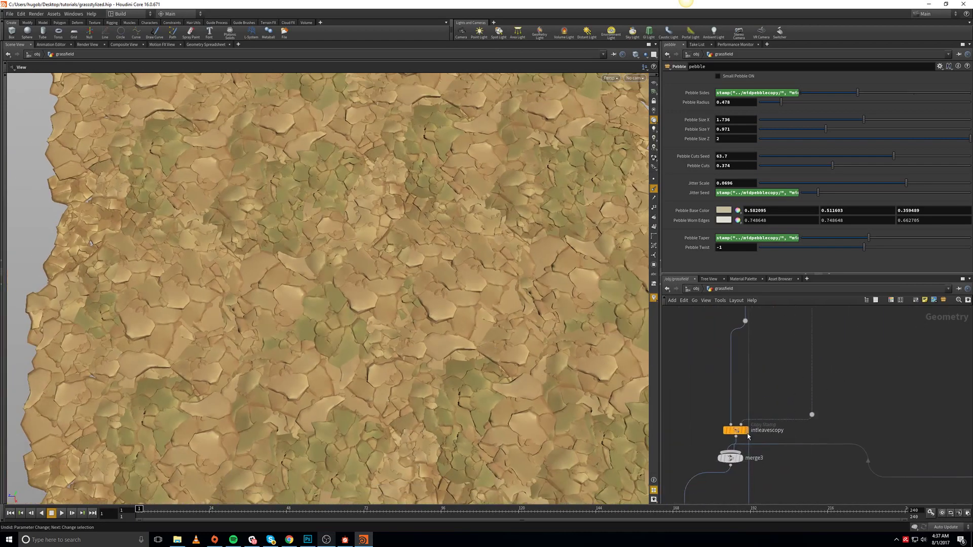
{"action": "left_click", "coordinate": [747, 430]}
{"action": "middle_click_drag", "start_coordinate": [311, 437], "coordinate": [452, 322]}
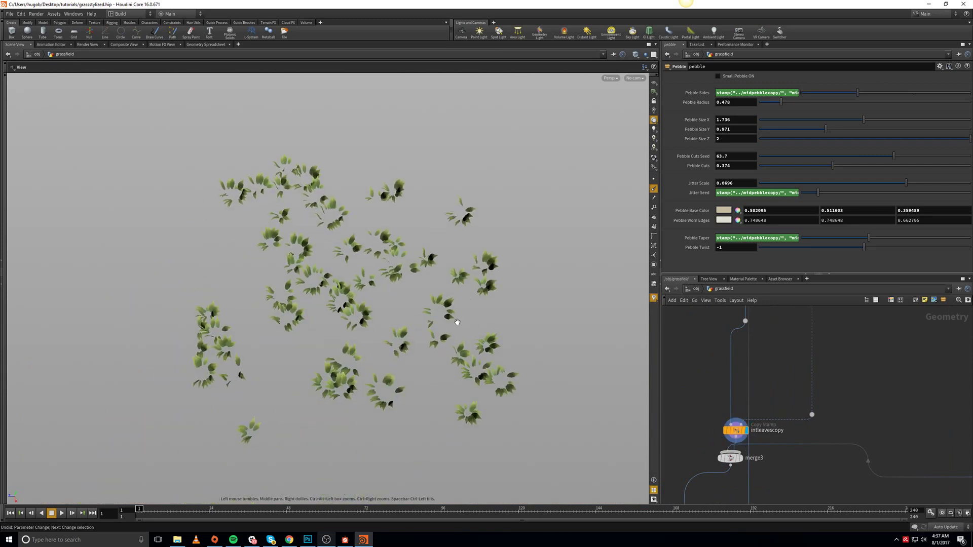
Template the merge2 pebbles as a wireframe and inspect how the leaves are placed around them
{"action": "middle_click_drag", "start_coordinate": [767, 356], "coordinate": [822, 395]}
{"action": "scroll", "coordinate": [788, 436], "scroll_direction": "up", "scroll_amount": 1}
{"action": "left_click", "coordinate": [766, 443]}
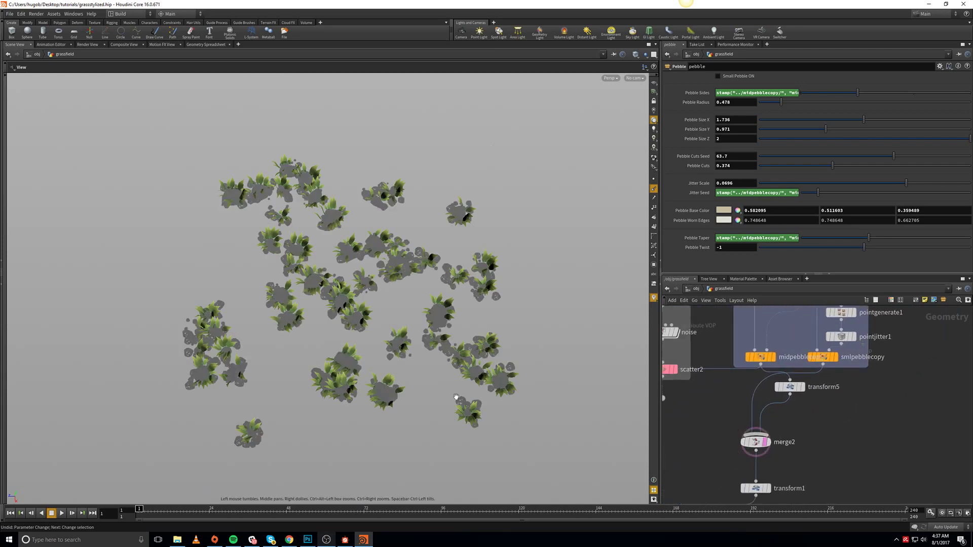
{"action": "scroll", "coordinate": [431, 406], "scroll_direction": "up", "scroll_amount": 6}
{"action": "middle_click_drag", "start_coordinate": [398, 412], "coordinate": [337, 350]}
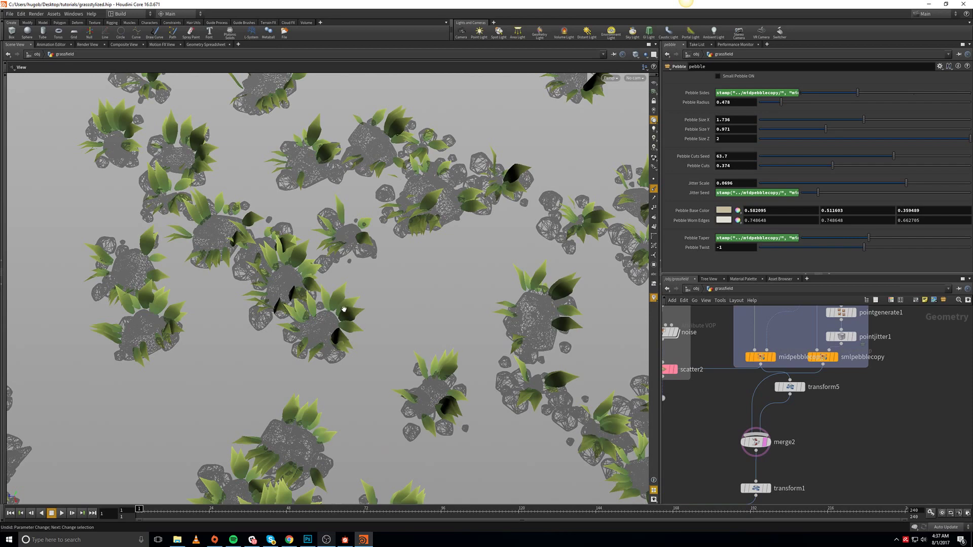
{"action": "middle_click_drag", "start_coordinate": [533, 328], "coordinate": [492, 315]}
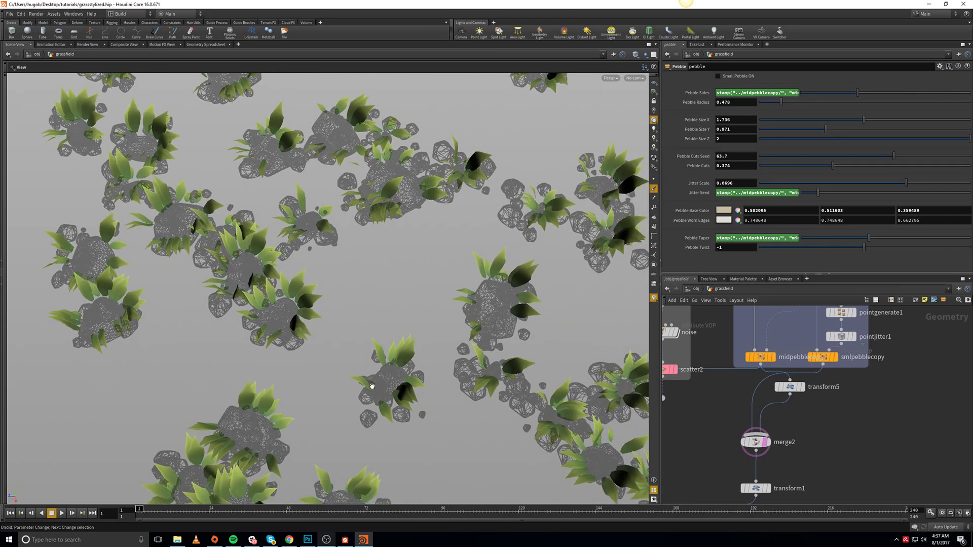
{"action": "middle_click_drag", "start_coordinate": [317, 359], "coordinate": [465, 325]}
{"action": "scroll", "coordinate": [324, 345], "scroll_direction": "down", "scroll_amount": 2}
{"action": "middle_click_drag", "start_coordinate": [268, 376], "coordinate": [355, 314]}
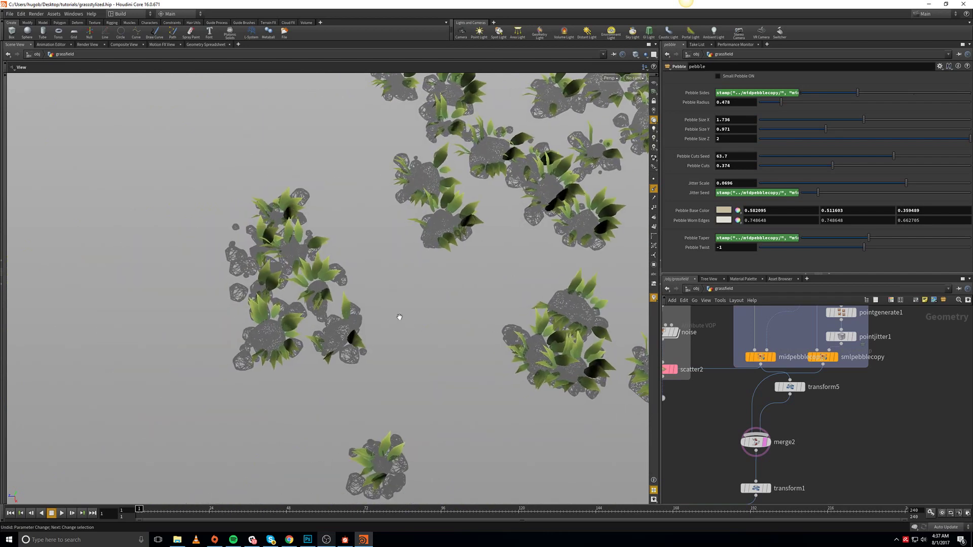
Turn off the template display of merge2 and view the scattered leaves alone
{"action": "middle_click_drag", "start_coordinate": [708, 442], "coordinate": [746, 397]}
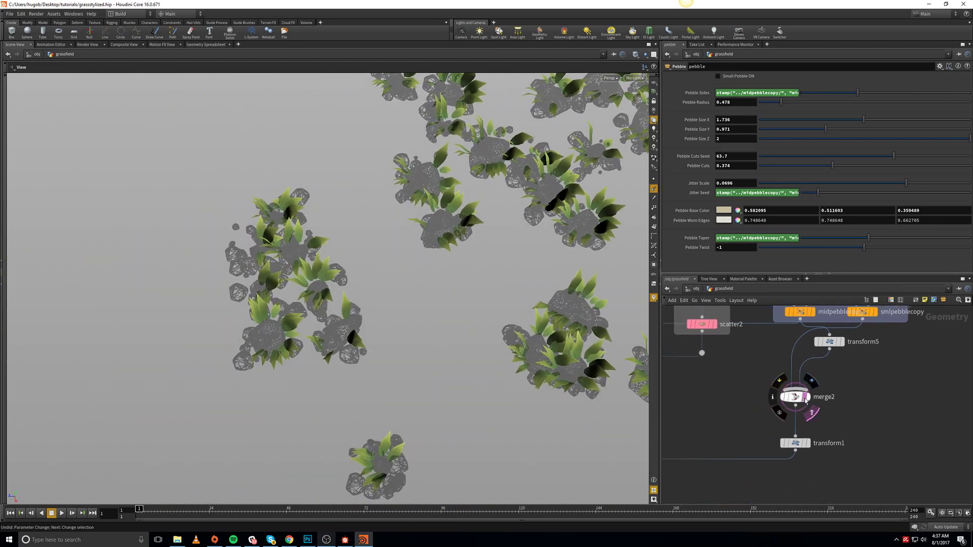
{"action": "left_click", "coordinate": [812, 412]}
{"action": "right_click_drag", "start_coordinate": [716, 369], "coordinate": [723, 393]}
{"action": "scroll", "coordinate": [723, 393], "scroll_direction": "down", "scroll_amount": 2}
{"action": "middle_click_drag", "start_coordinate": [469, 369], "coordinate": [424, 360]}
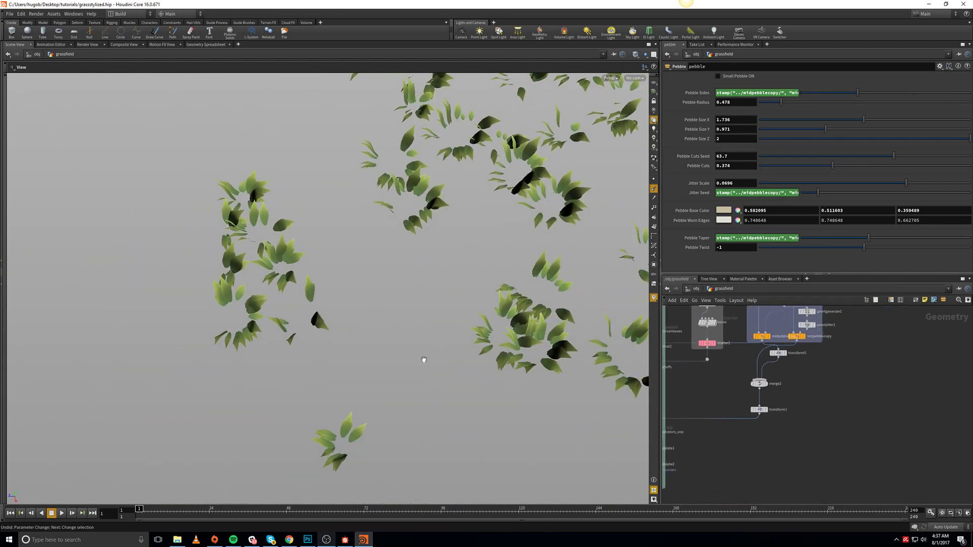
Display the output1 node at the end of the network and examine the complete grass field with ground, pebbles and leaves
{"action": "middle_click_drag", "start_coordinate": [735, 466], "coordinate": [843, 393]}
{"action": "middle_click_drag", "start_coordinate": [703, 458], "coordinate": [799, 357]}
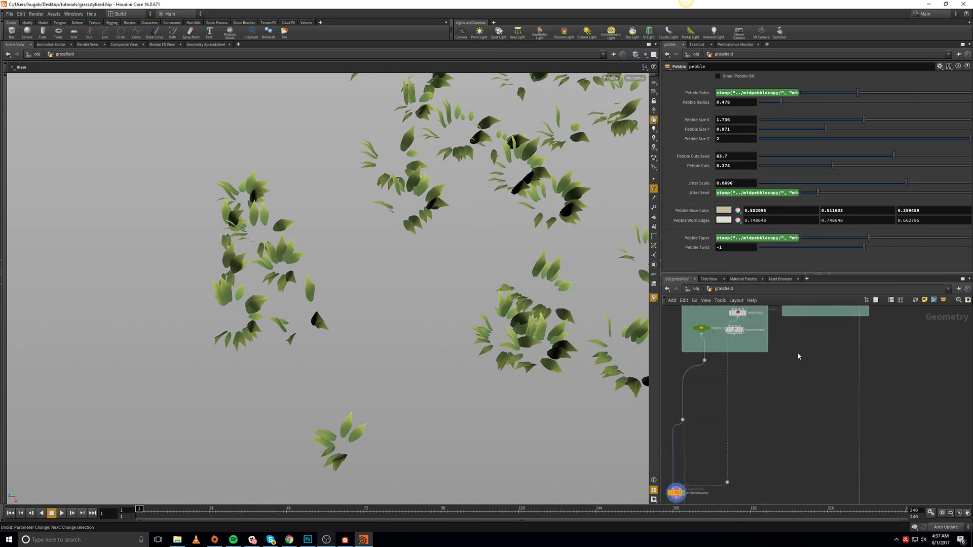
{"action": "middle_click_drag", "start_coordinate": [762, 428], "coordinate": [856, 282]}
{"action": "middle_click_drag", "start_coordinate": [808, 421], "coordinate": [835, 364]}
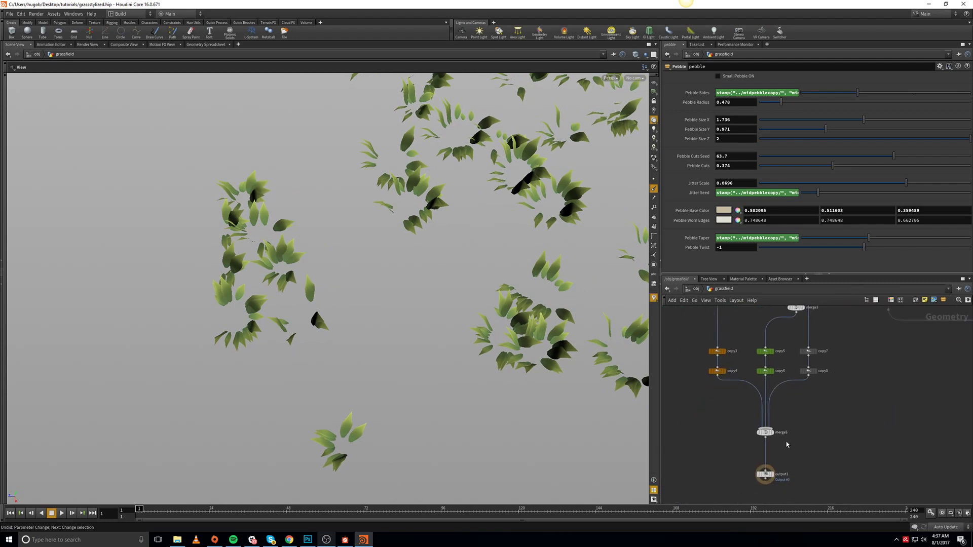
{"action": "mouse_move", "coordinate": [774, 478]}
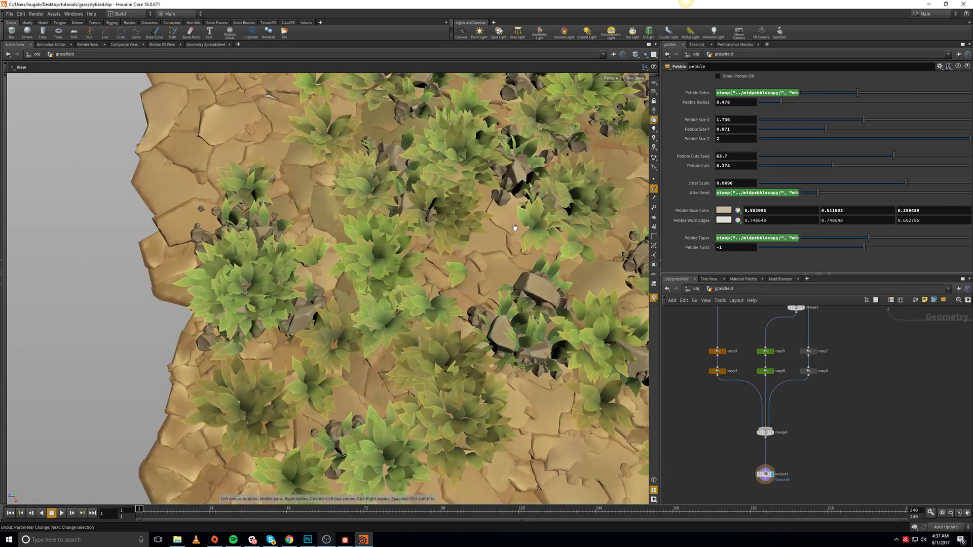
{"action": "right_click_drag", "start_coordinate": [514, 224], "coordinate": [508, 320]}
{"action": "middle_click_drag", "start_coordinate": [517, 280], "coordinate": [367, 397]}
{"action": "middle_click_drag", "start_coordinate": [457, 297], "coordinate": [393, 376]}
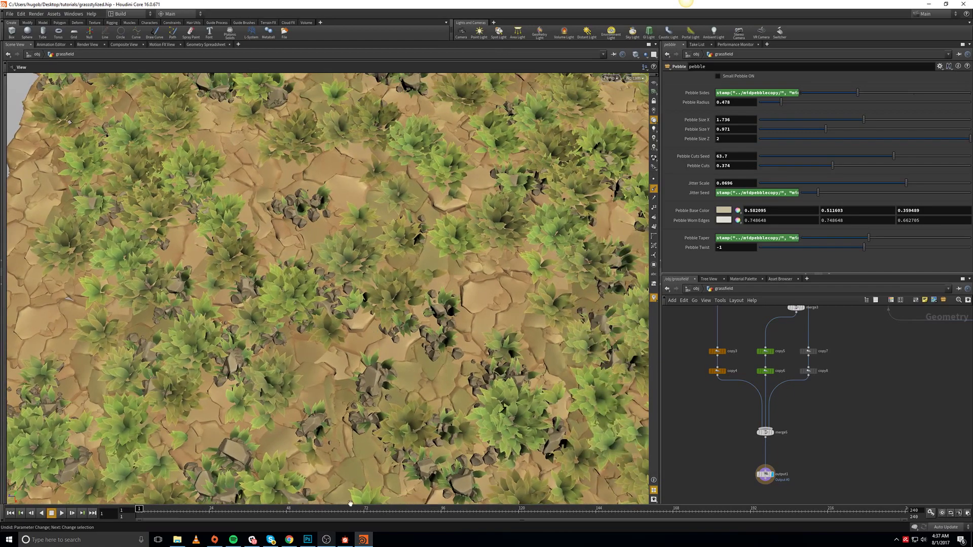
Switch to Substance Designer and shrink the 3D View so that more of the tile_grasstuff_a graph shows above it
{"action": "left_click", "coordinate": [345, 540]}
{"action": "mouse_move", "coordinate": [518, 321]}
{"action": "left_mouse_down"}
{"action": "mouse_move", "coordinate": [522, 337]}
{"action": "mouse_move", "coordinate": [552, 328]}
{"action": "mouse_move", "coordinate": [492, 330]}
{"action": "mouse_move", "coordinate": [546, 320]}
{"action": "mouse_move", "coordinate": [526, 328]}
{"action": "left_mouse_up"}
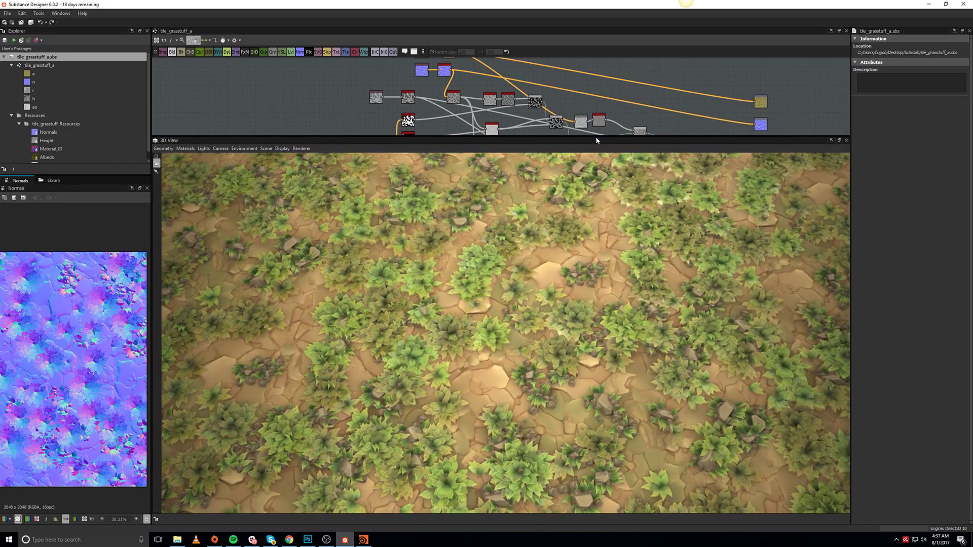
{"action": "left_click_drag", "start_coordinate": [596, 137], "coordinate": [579, 201]}
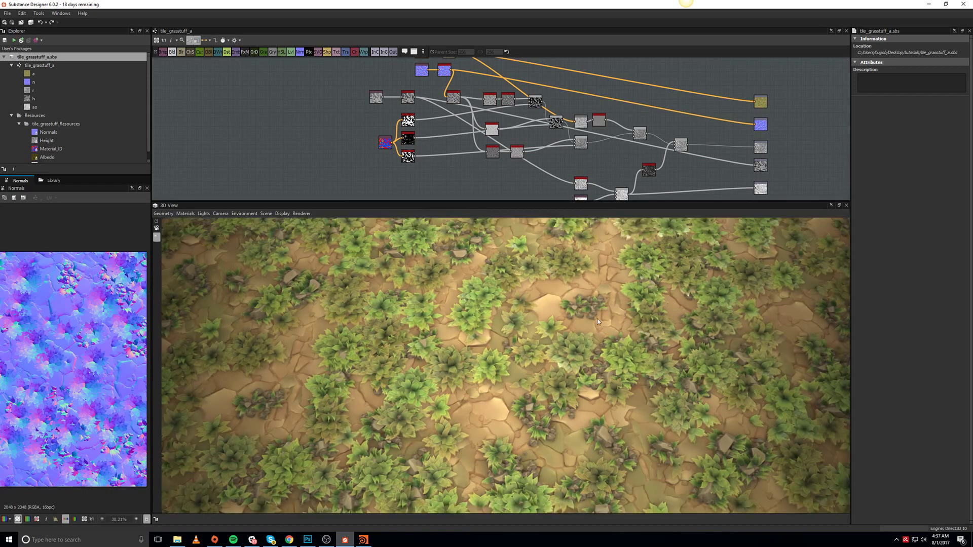
Change the lighting direction in the 3D View to examine how the grass material's relief responds
{"action": "left_click_drag", "start_coordinate": [597, 318], "coordinate": [556, 325], "text": "ctrl+shift"}
{"action": "mouse_move", "coordinate": [555, 325]}
{"action": "right_mouse_down", "text": "shift"}
{"action": "mouse_move", "coordinate": [606, 315]}
{"action": "mouse_move", "coordinate": [551, 324]}
{"action": "right_mouse_up", "text": "shift"}
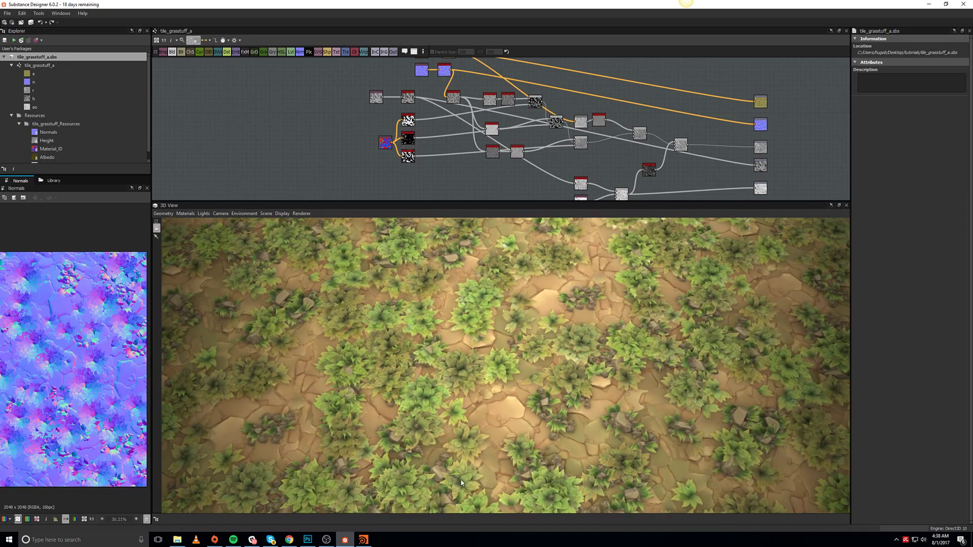
{"action": "right_click_drag", "start_coordinate": [520, 380], "coordinate": [510, 387], "text": "shift"}
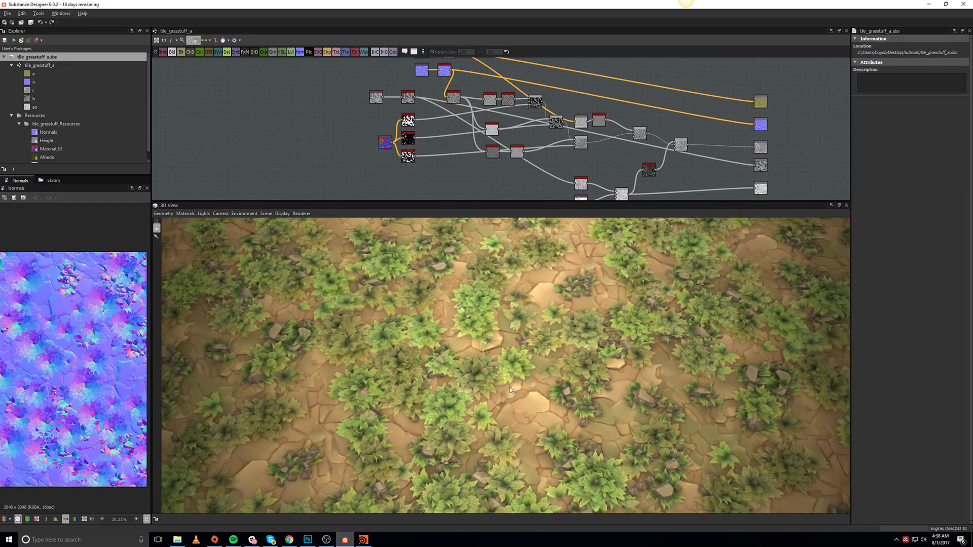